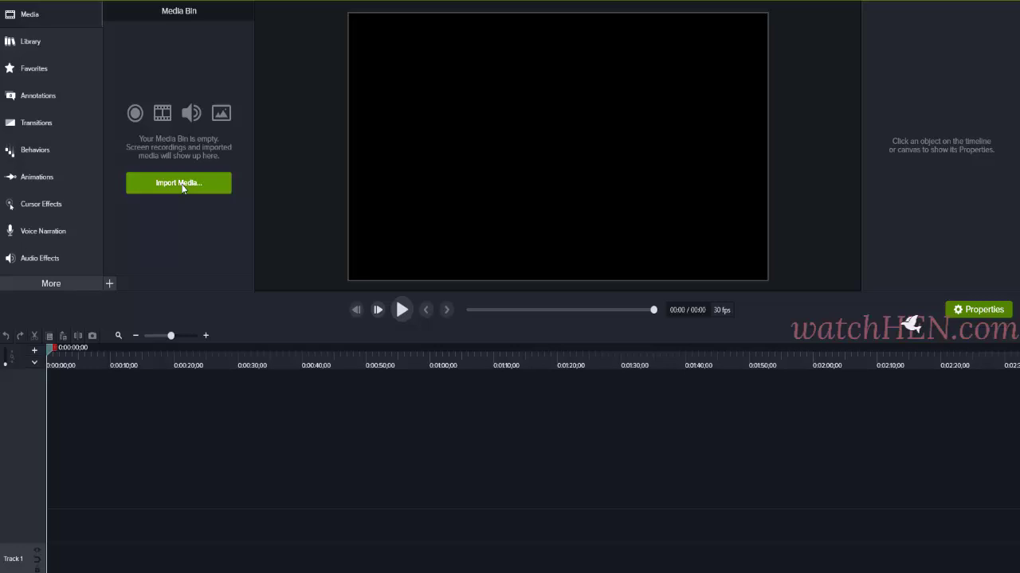
Import 07_31 The Debt Has Been Paid.mp4 from the Downloads folder and place it at the very start of Track 2.
left_click(182, 188)
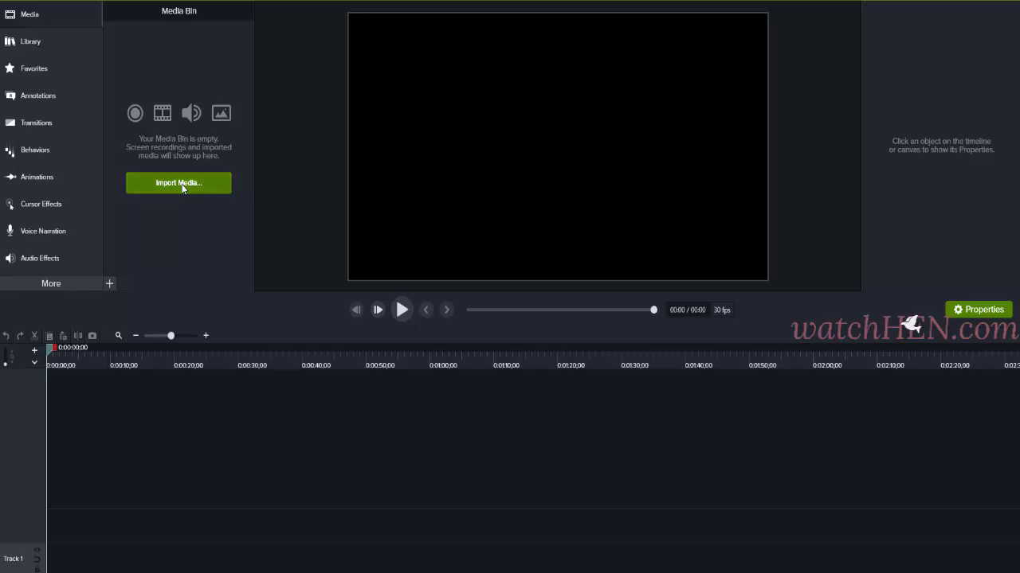
left_click(130, 75)
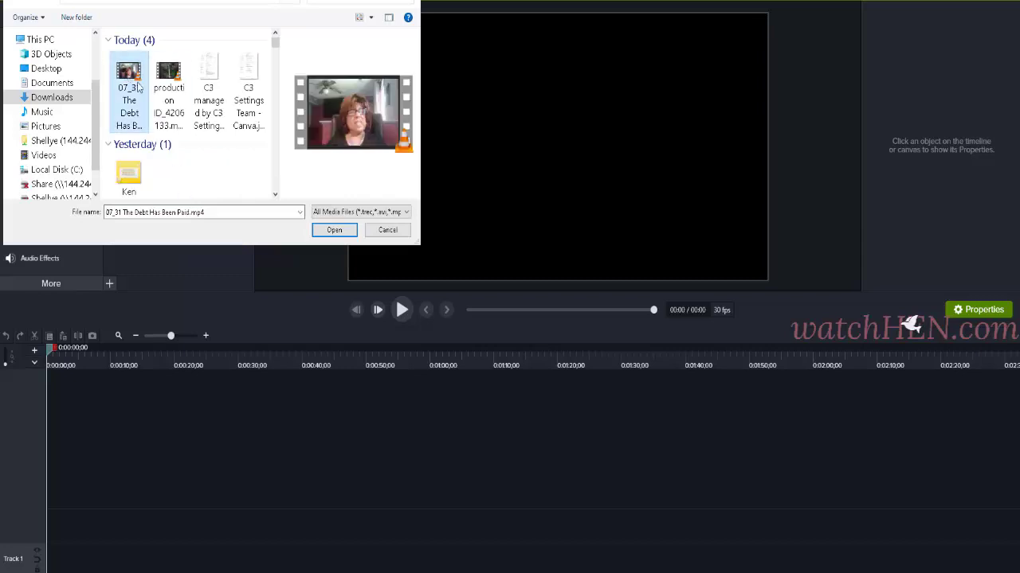
left_click(335, 230)
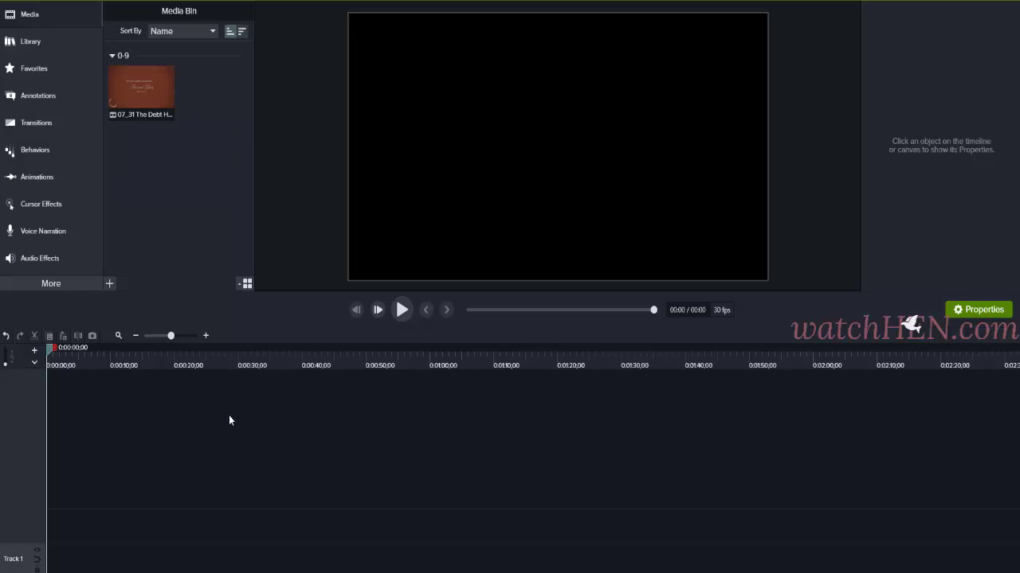
mouse_move(141, 86)
left_mouse_down()
mouse_move(125, 243)
mouse_move(129, 514)
left_mouse_up()
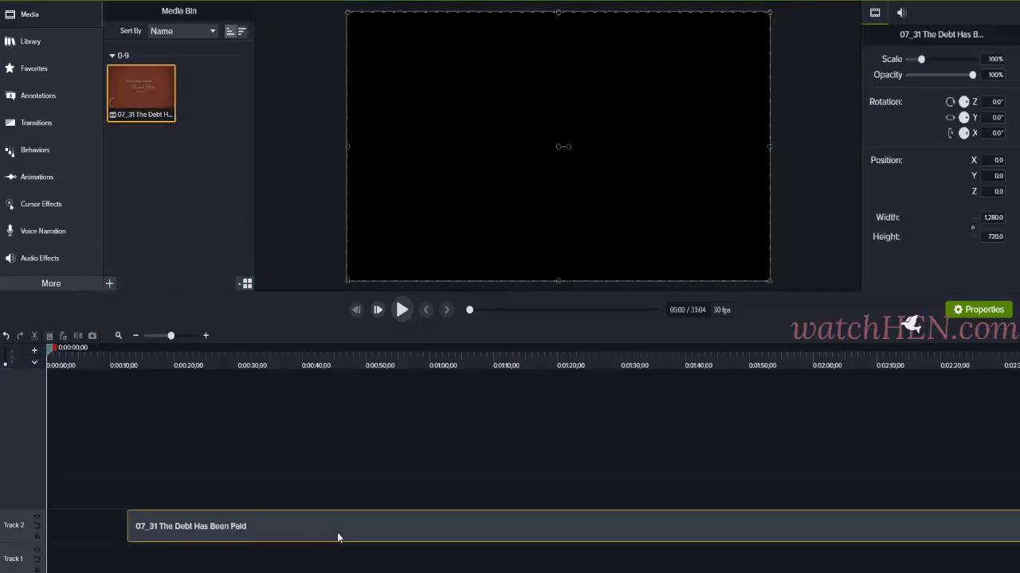
left_click_drag(337, 538, 234, 527)
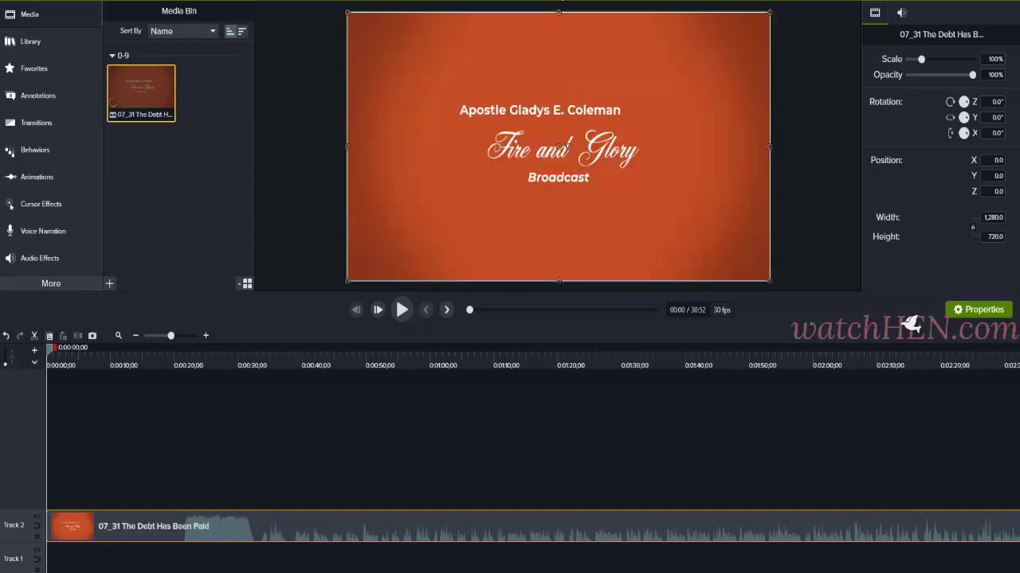
Check the canvas dimensions and frame rate in the project settings.
left_click(510, 3)
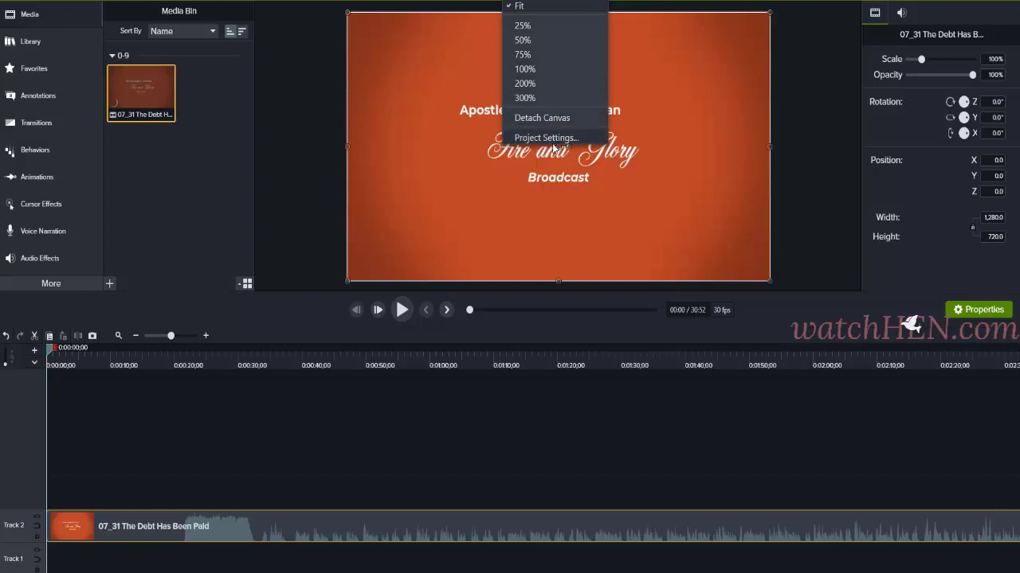
left_click(553, 141)
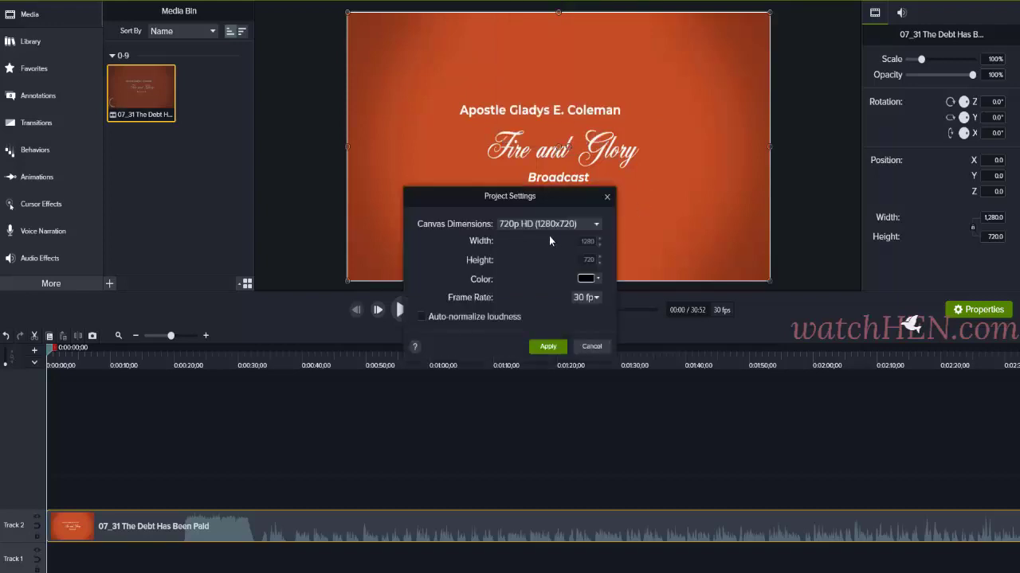
left_click(590, 346)
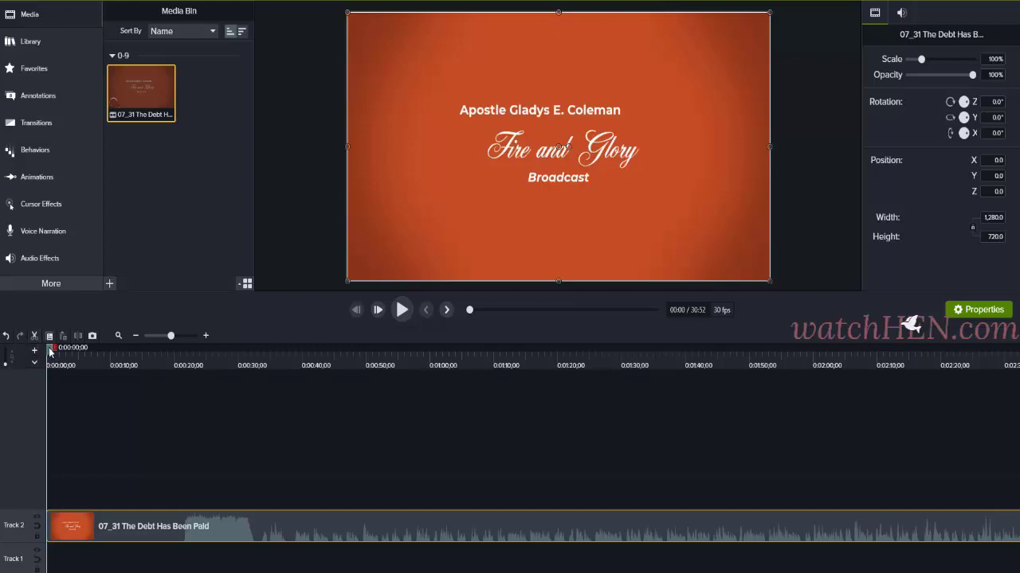
Cut away the part of the clip before 0:00:21;05 and shift the remainder to the start of Track 2.
left_click_drag(49, 351, 44, 382)
left_click_drag(50, 355, 183, 384)
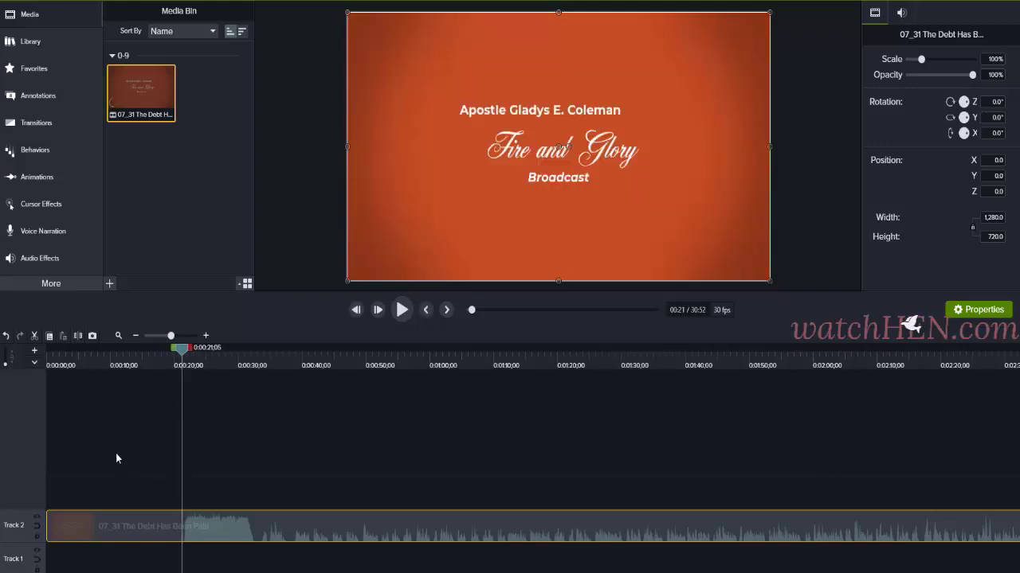
left_click(77, 335)
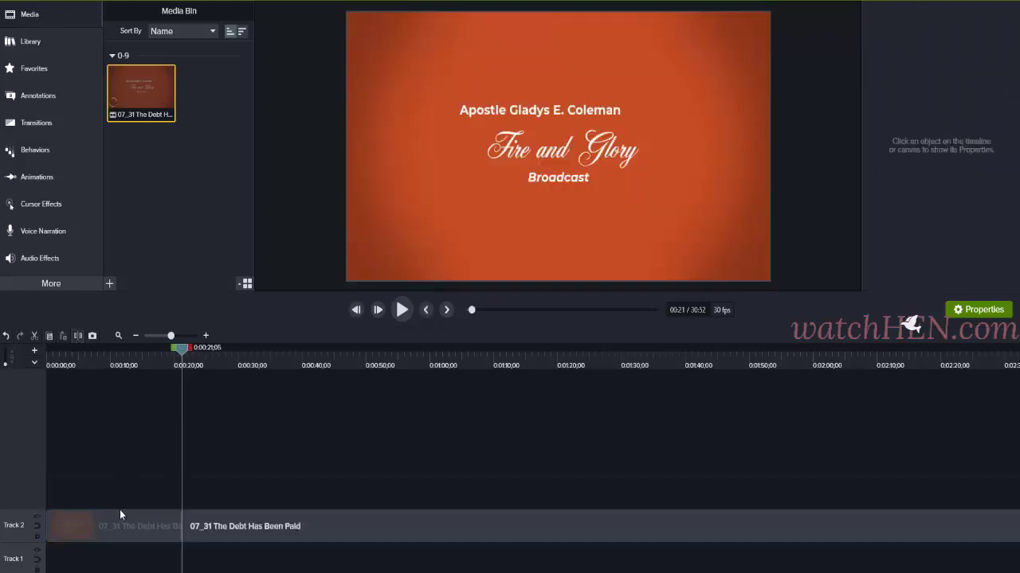
left_click(121, 525)
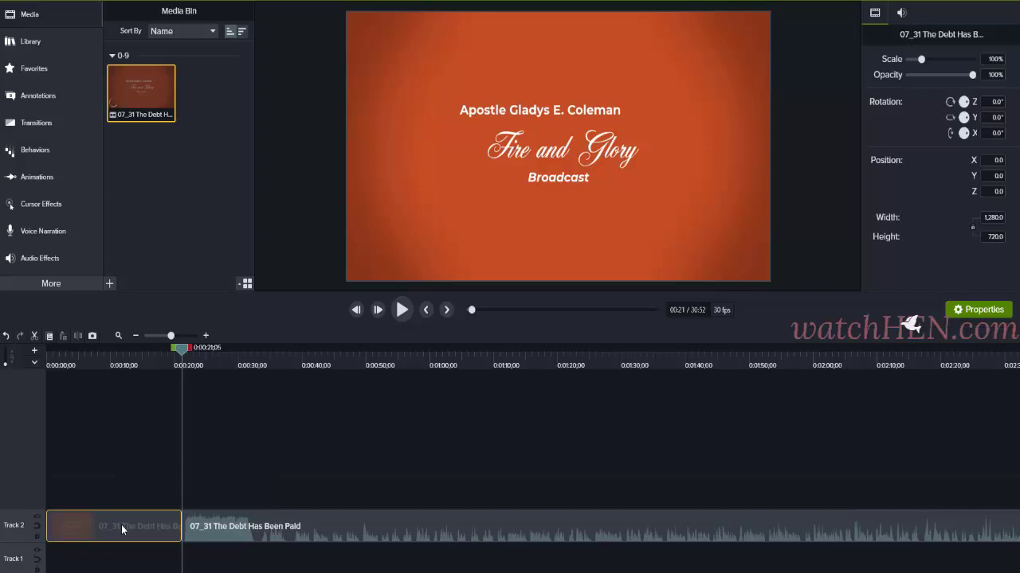
key("Delete")
left_click_drag(268, 519, 166, 534)
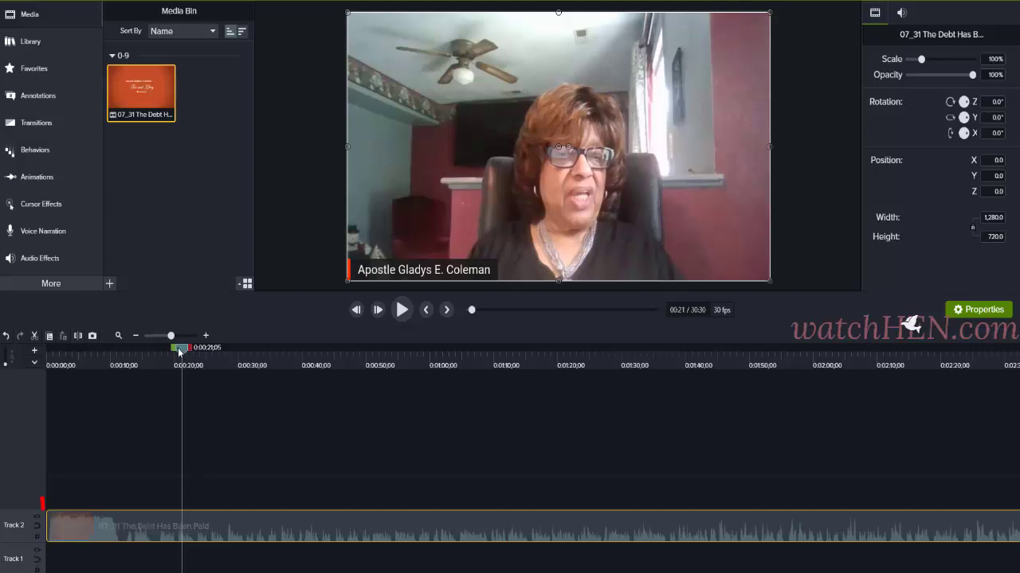
Split the clip at 0:00:11;10, where the title intro ends, and move the intro piece down to Track 1.
left_click_drag(178, 348, 99, 355)
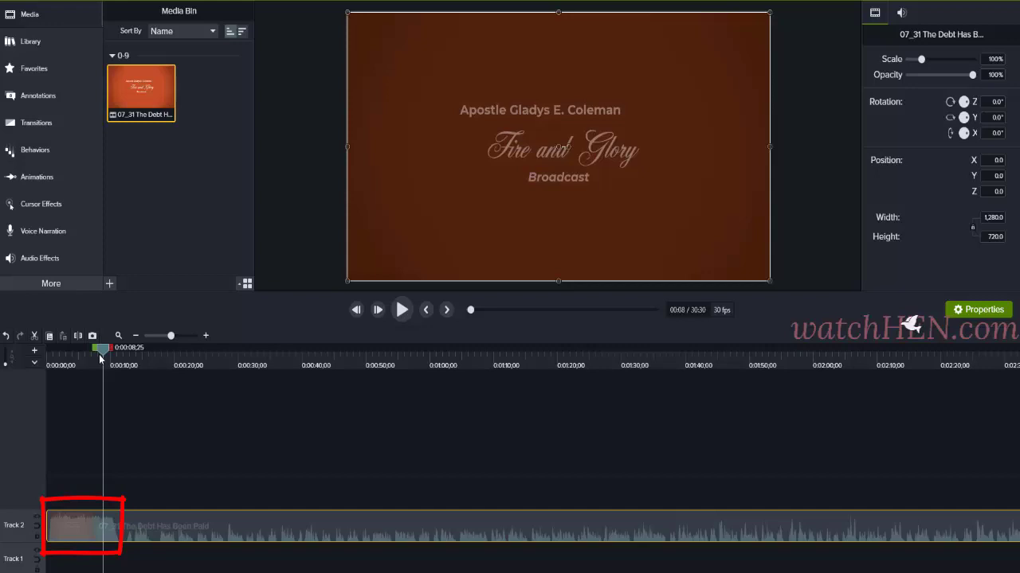
mouse_move(99, 359)
left_mouse_down()
mouse_move(119, 356)
mouse_move(105, 354)
left_mouse_up()
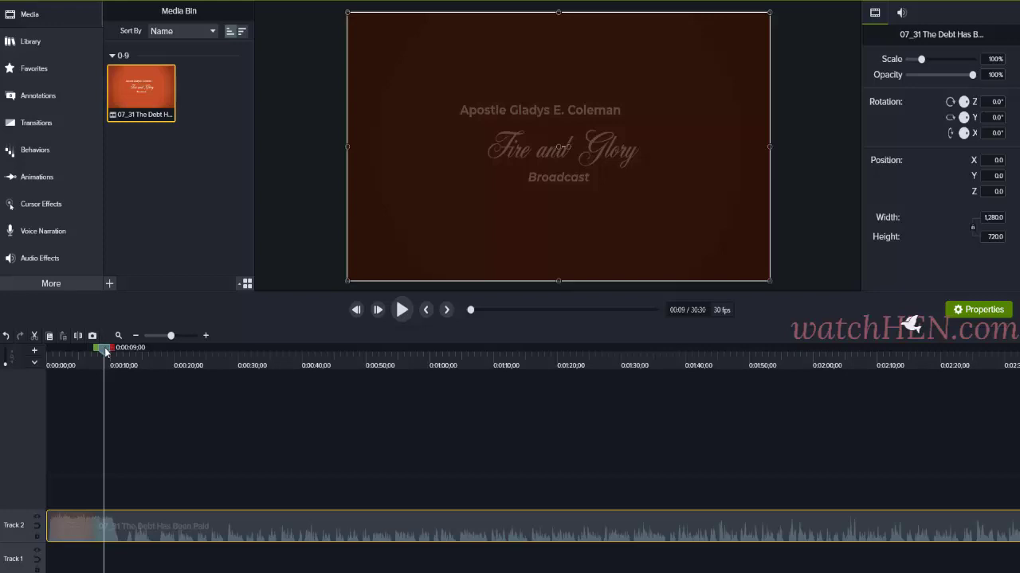
mouse_move(106, 351)
left_mouse_down()
mouse_move(119, 352)
mouse_move(119, 364)
left_mouse_up()
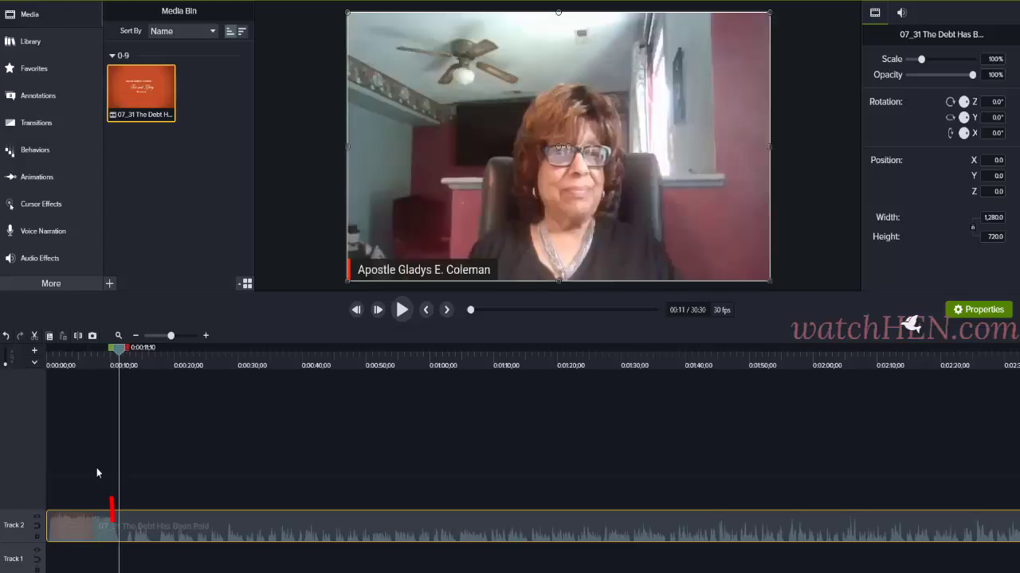
left_click(76, 336)
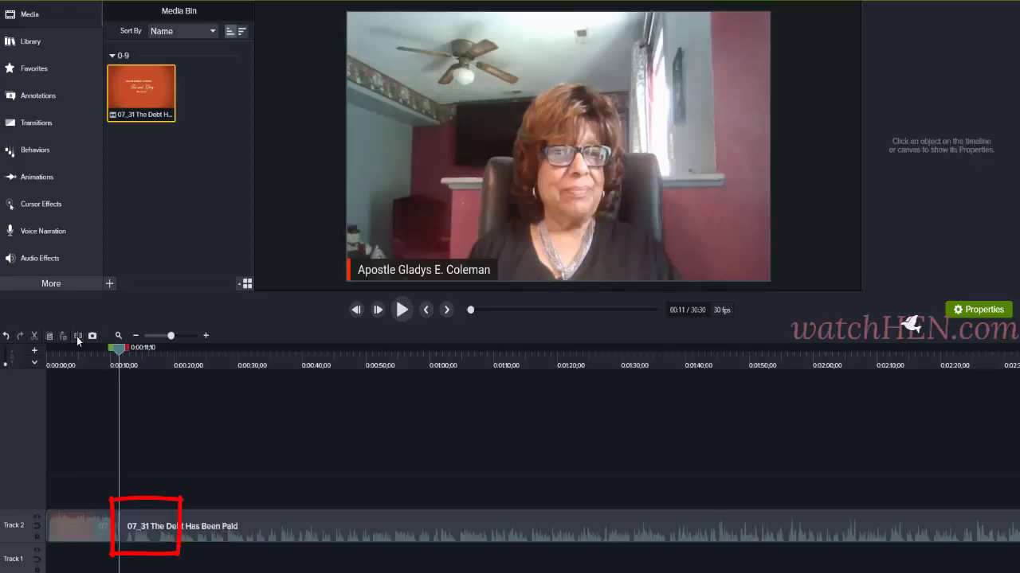
left_click(166, 540)
left_click(94, 527)
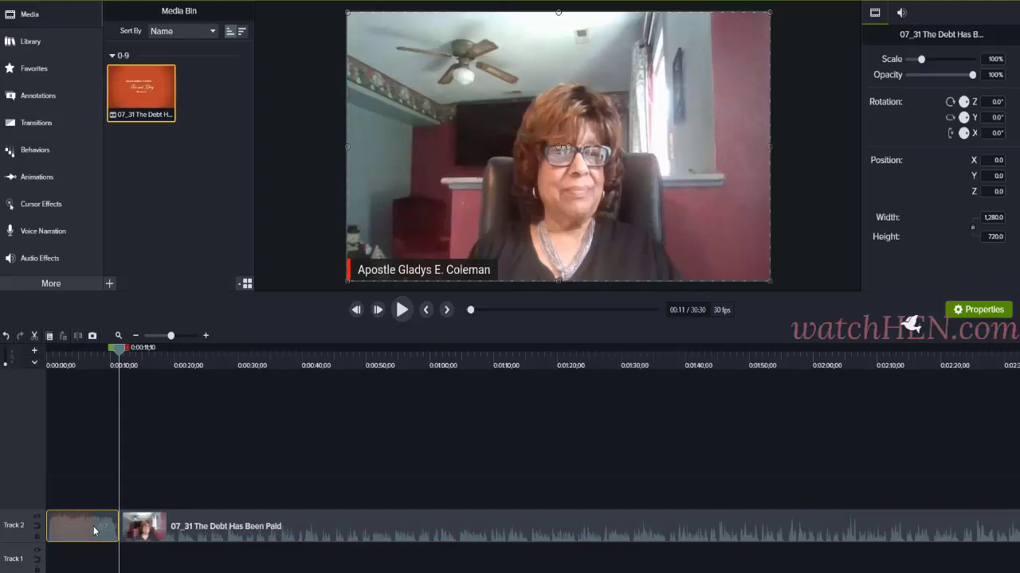
left_click_drag(93, 530, 90, 571)
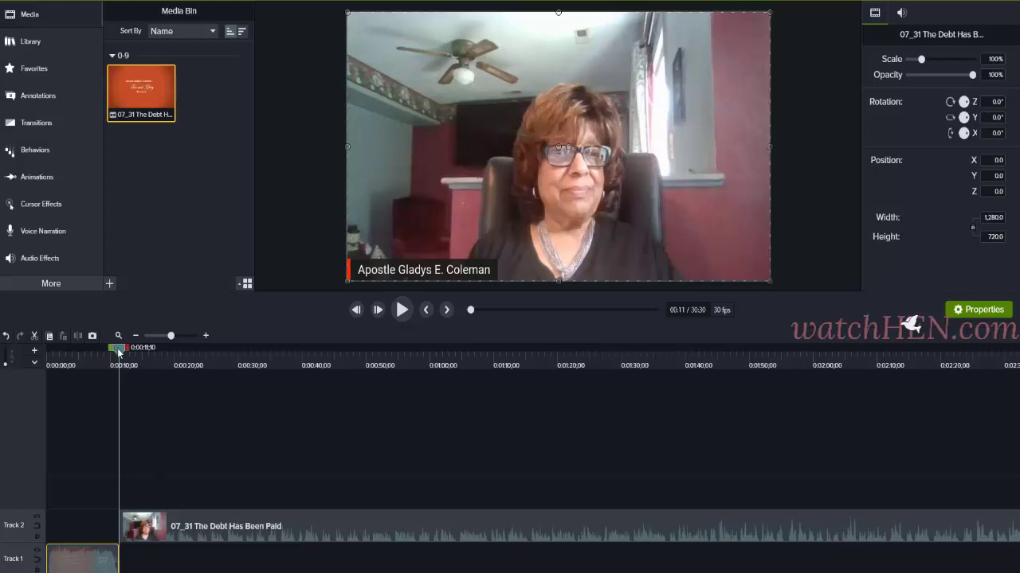
Play the main clip on Track 2 from 0:00:13;00 to judge its sound level.
left_click_drag(121, 354, 130, 356)
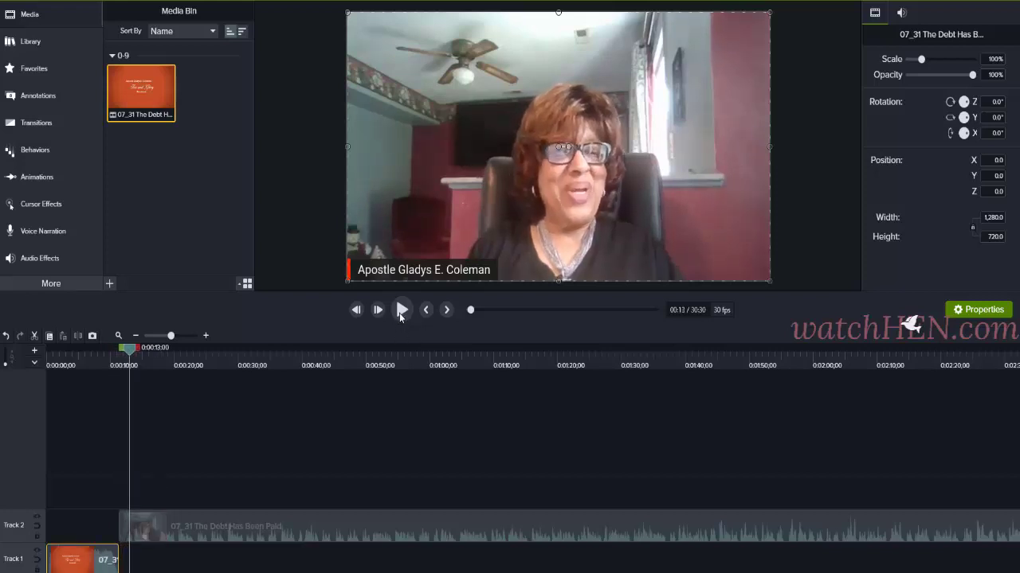
left_click(400, 311)
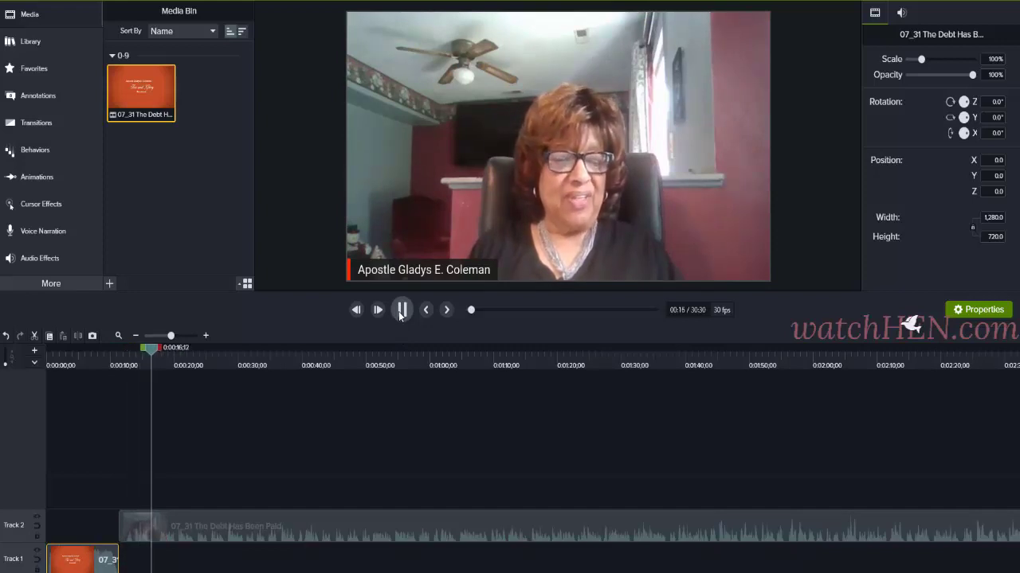
left_click(400, 312)
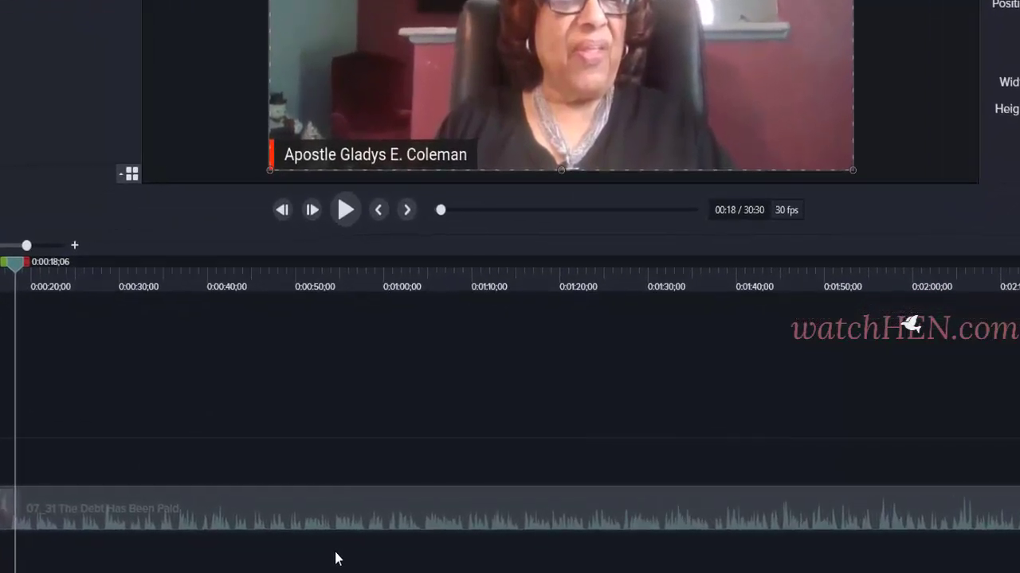
left_click(328, 182)
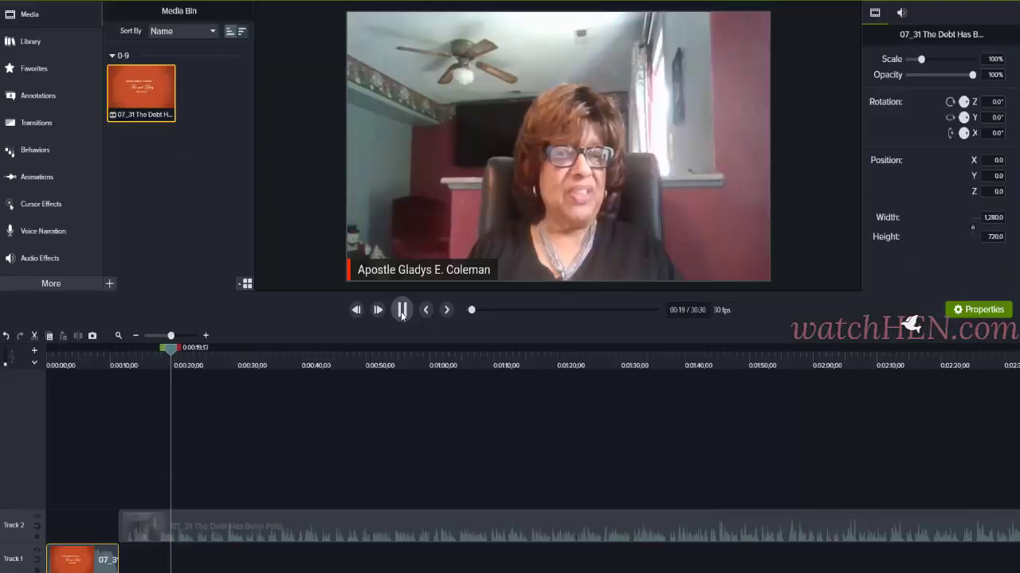
left_click(402, 312)
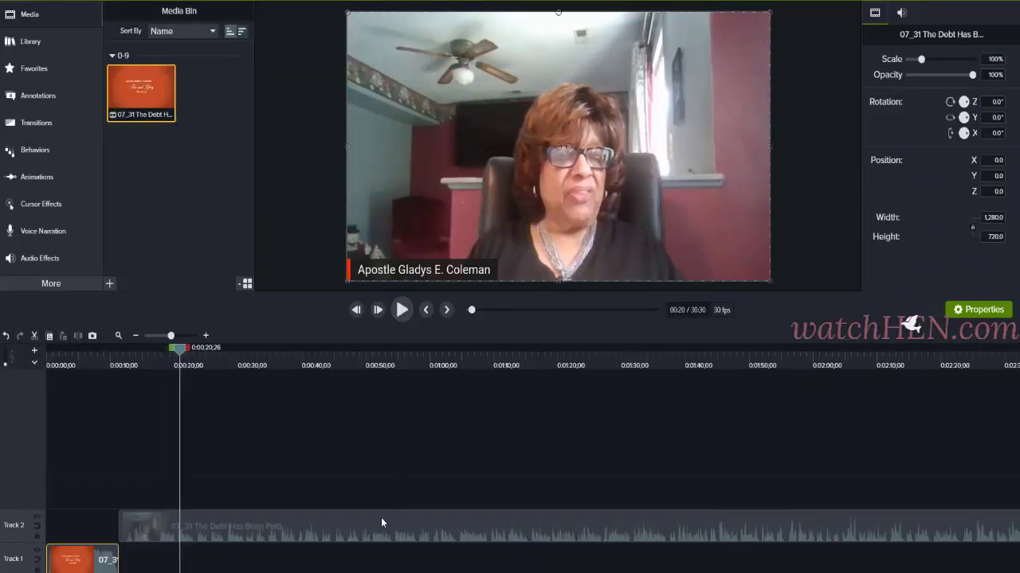
Raise the audio level of the main clip on Track 2 and play a short stretch to check the sound.
right_click(365, 535)
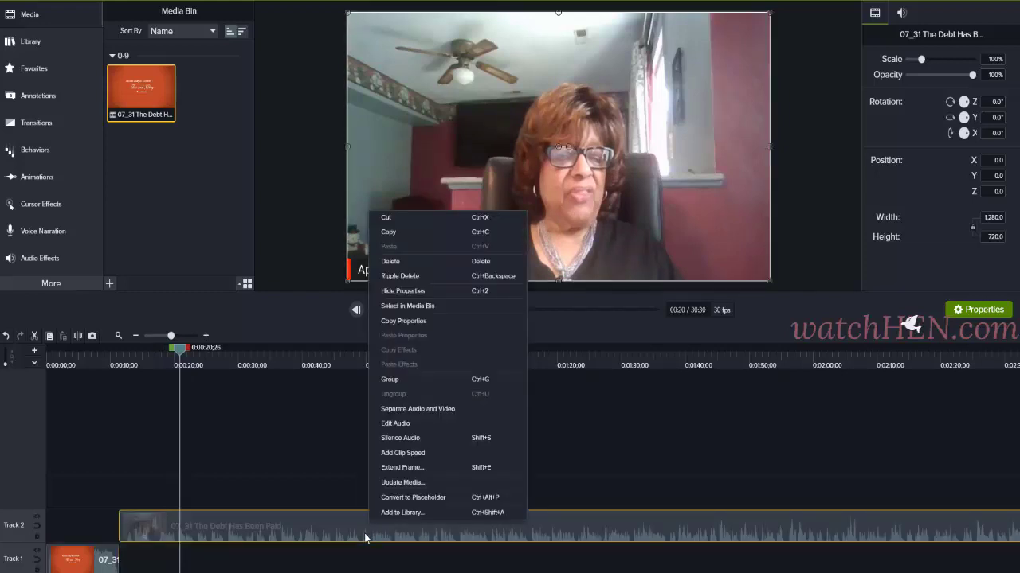
left_click(430, 425)
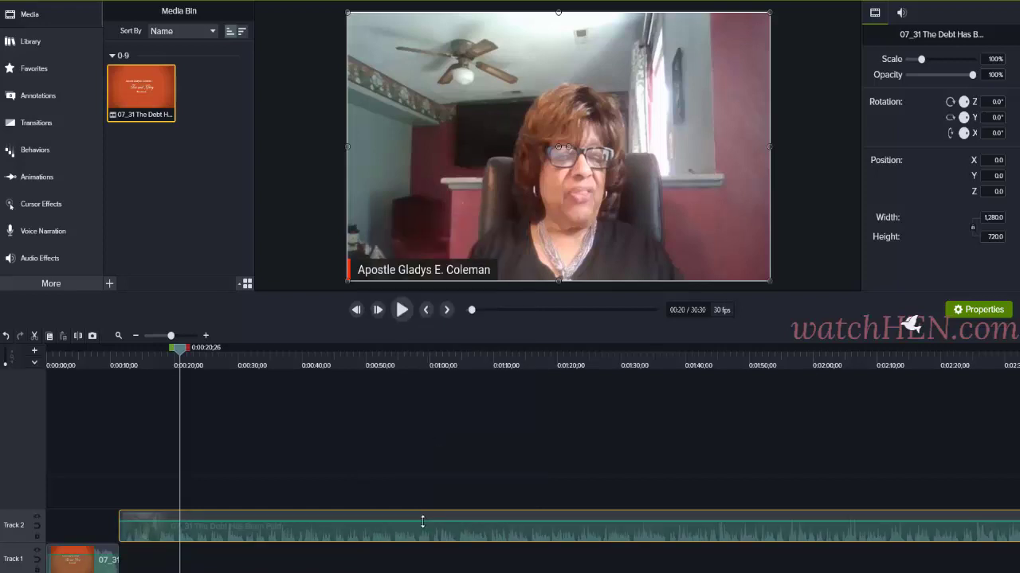
left_click_drag(422, 521, 422, 512)
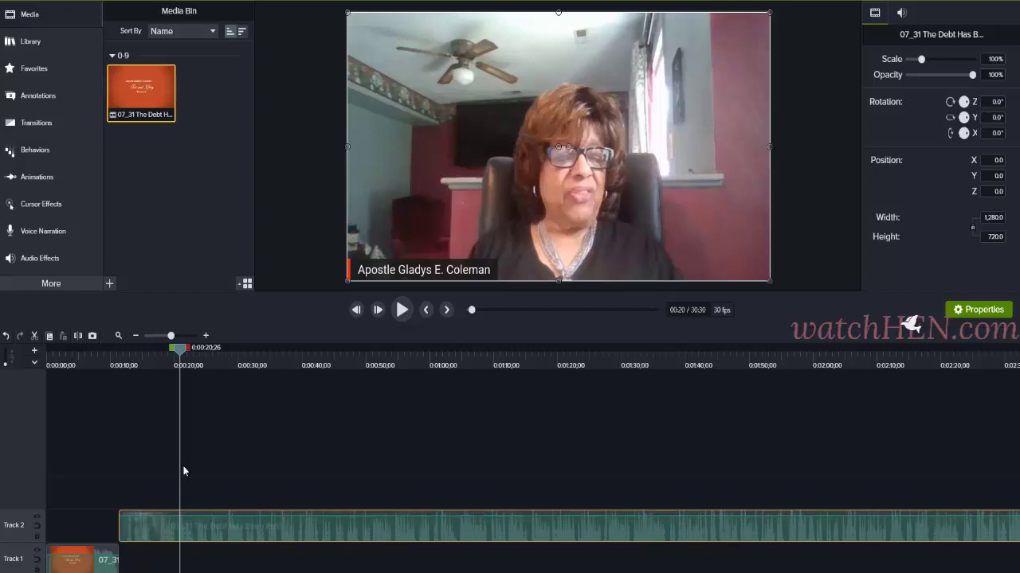
left_click_drag(181, 353, 196, 353)
left_click(403, 312)
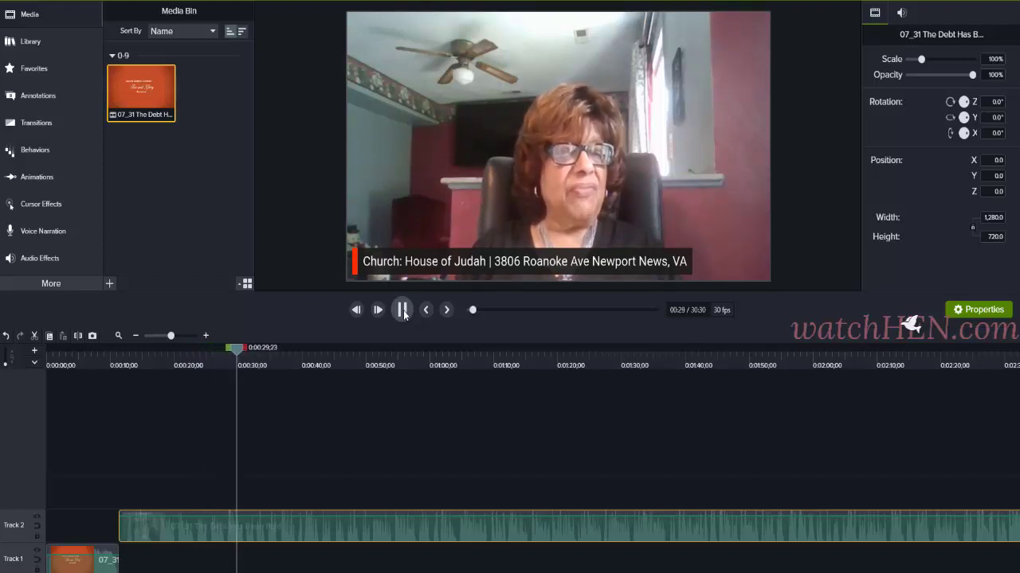
left_click(403, 311)
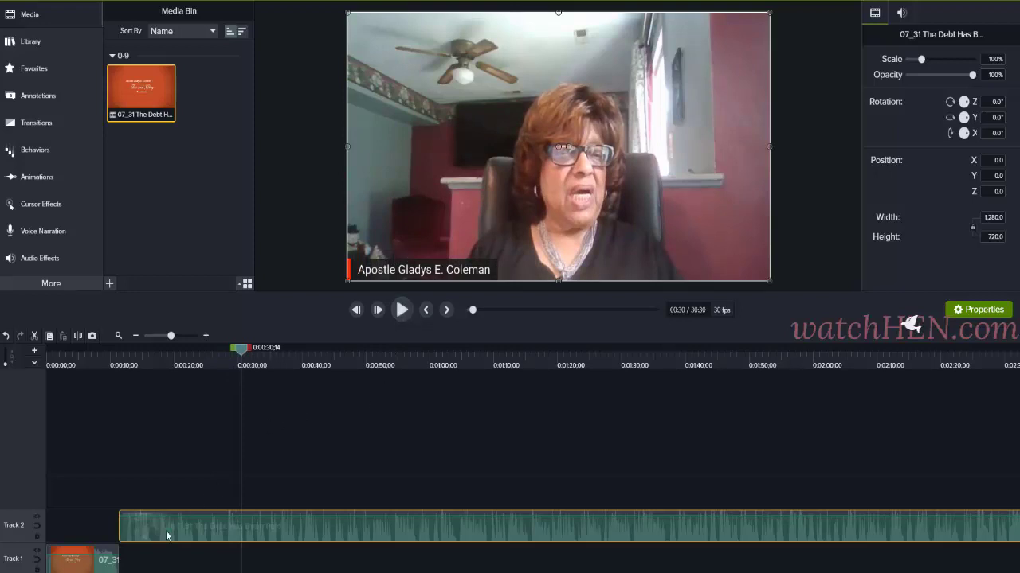
Split the main clip on Track 2 at 0:29:39;23, where the talk ends, and delete the piece after it.
left_click(135, 336)
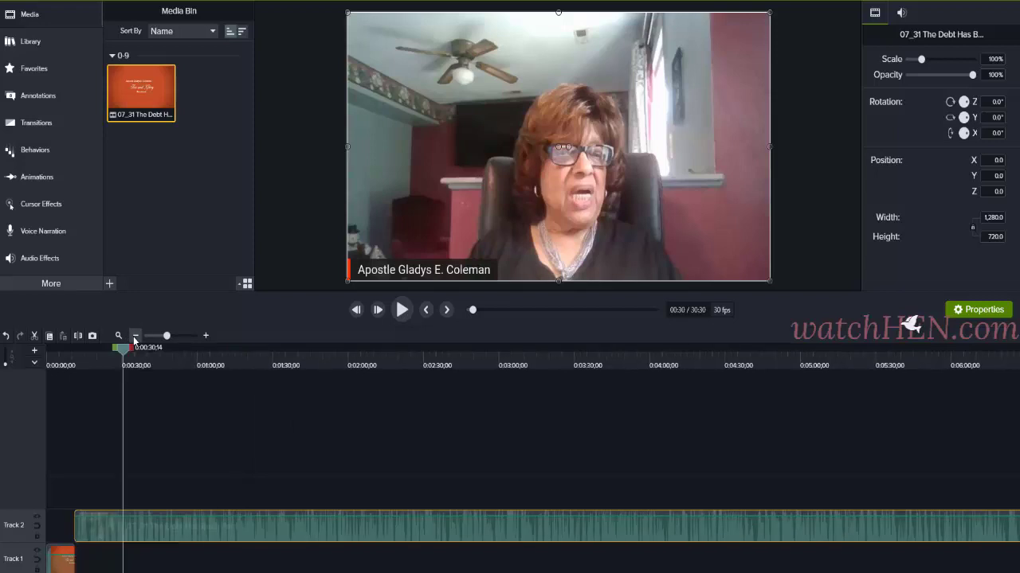
left_click(134, 336)
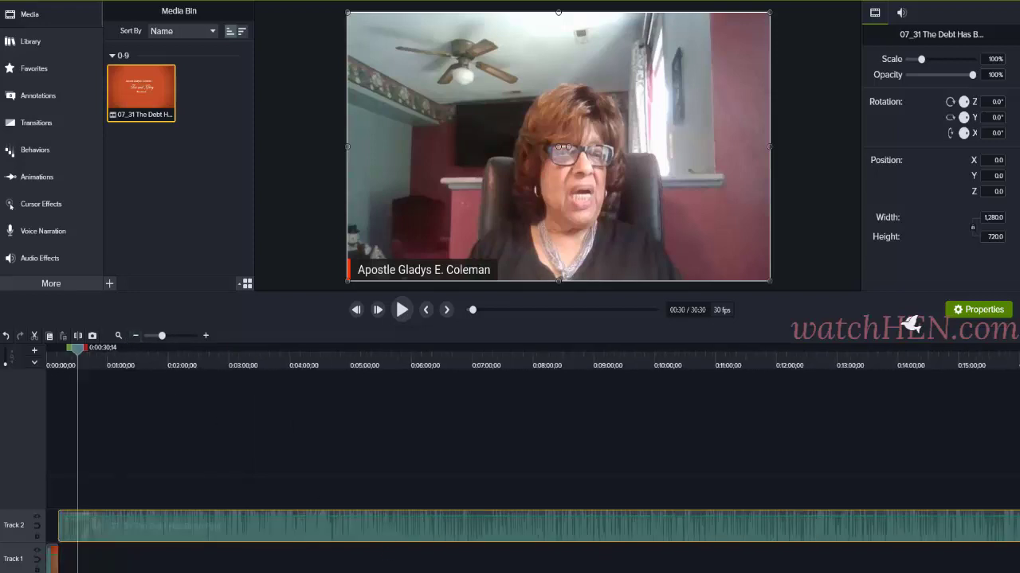
left_click_drag(558, 572, 1018, 572)
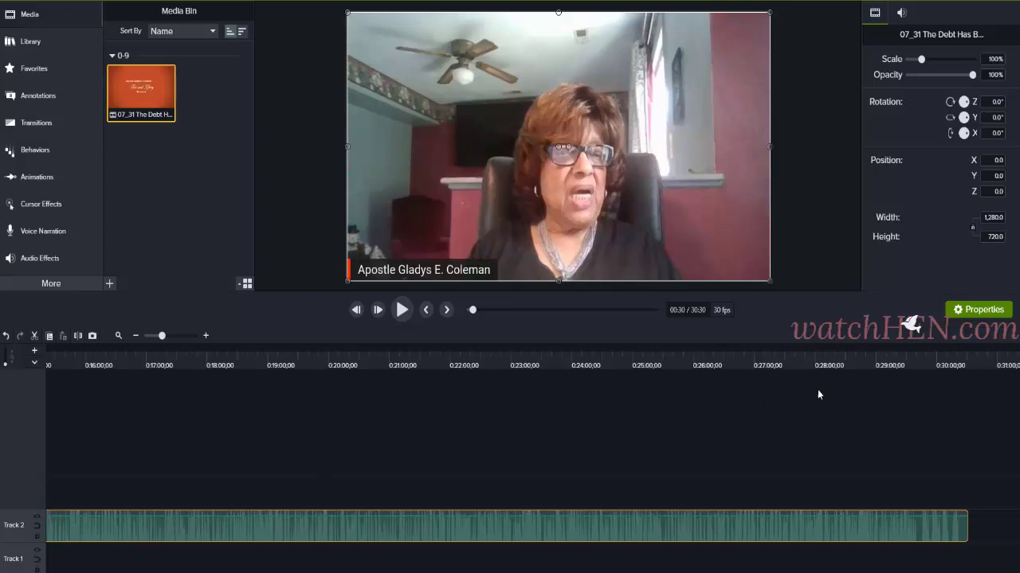
left_click(850, 365)
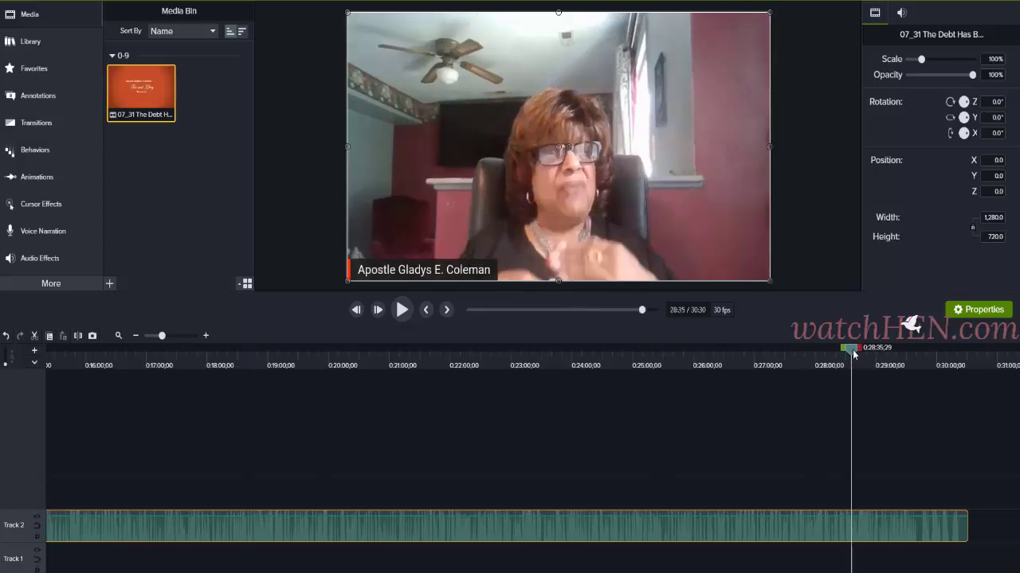
left_click_drag(857, 358, 915, 336)
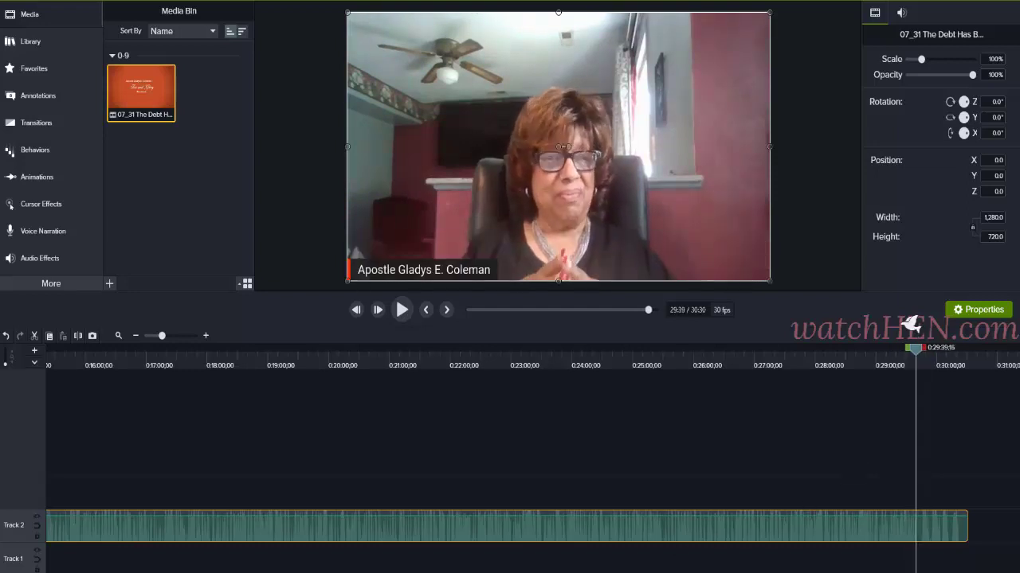
left_click_drag(917, 351, 920, 352)
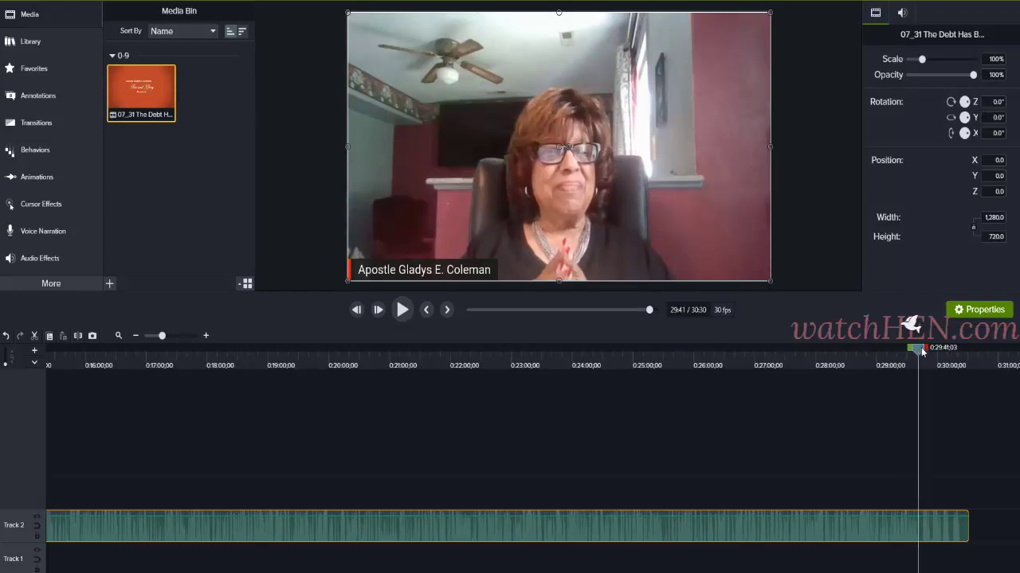
left_click(206, 335)
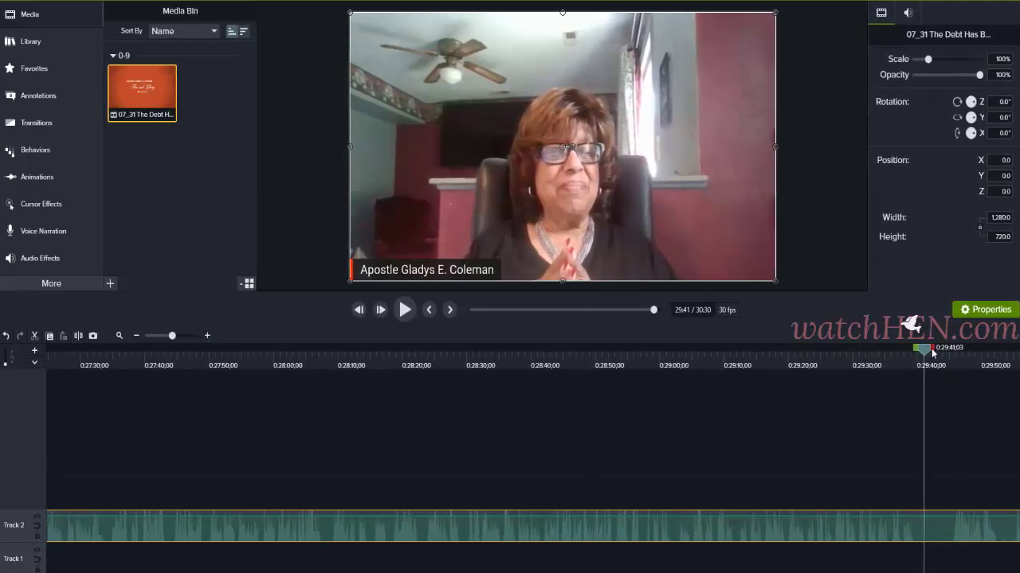
left_click_drag(928, 351, 922, 350)
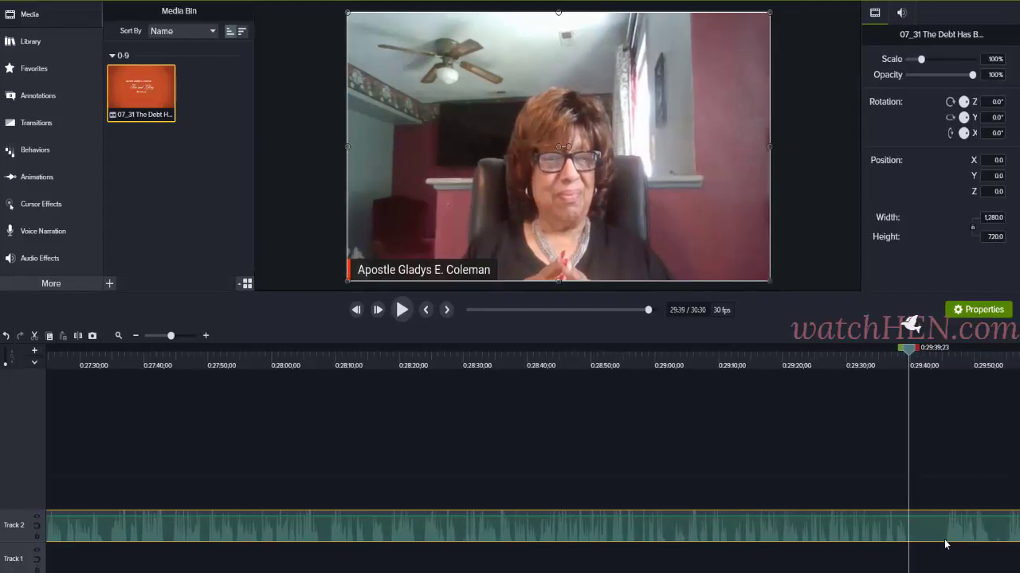
left_click(78, 338)
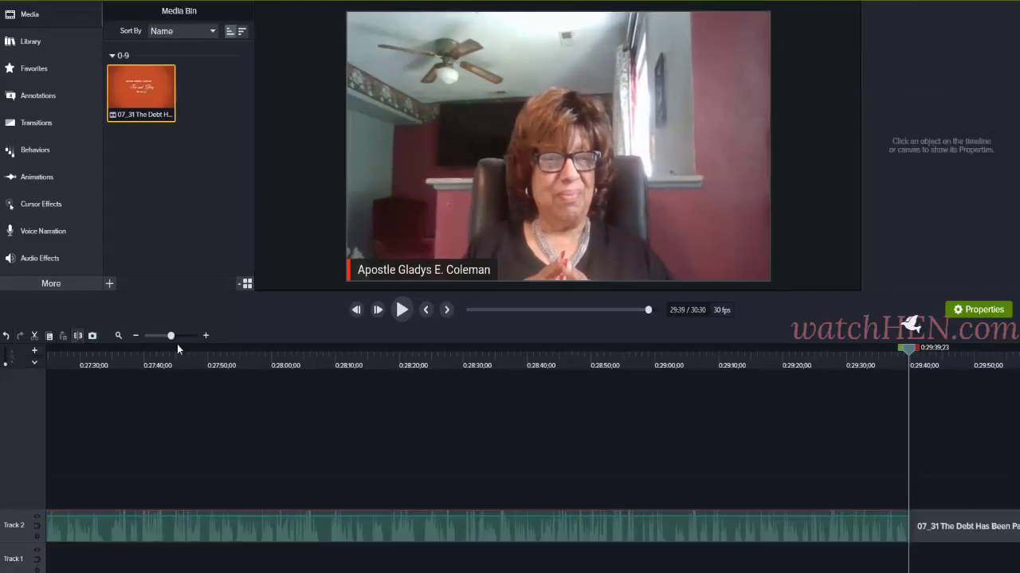
left_click(964, 536)
key("Delete")
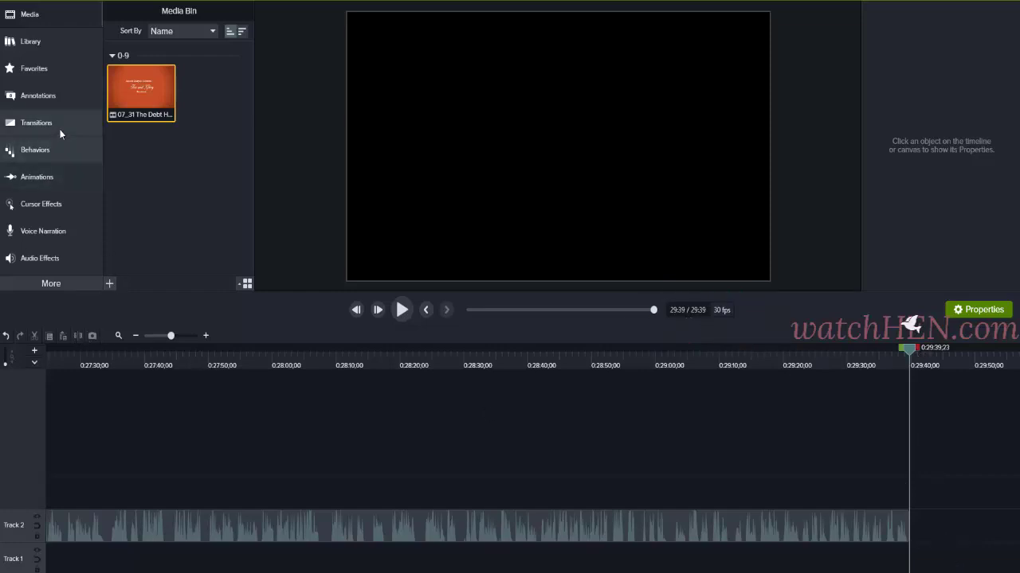
Add the Outro Fire and Glory asset from the HOJ folder of My created Assets to the timeline at 0:29:39;23.
left_click(47, 44)
double_click(161, 145)
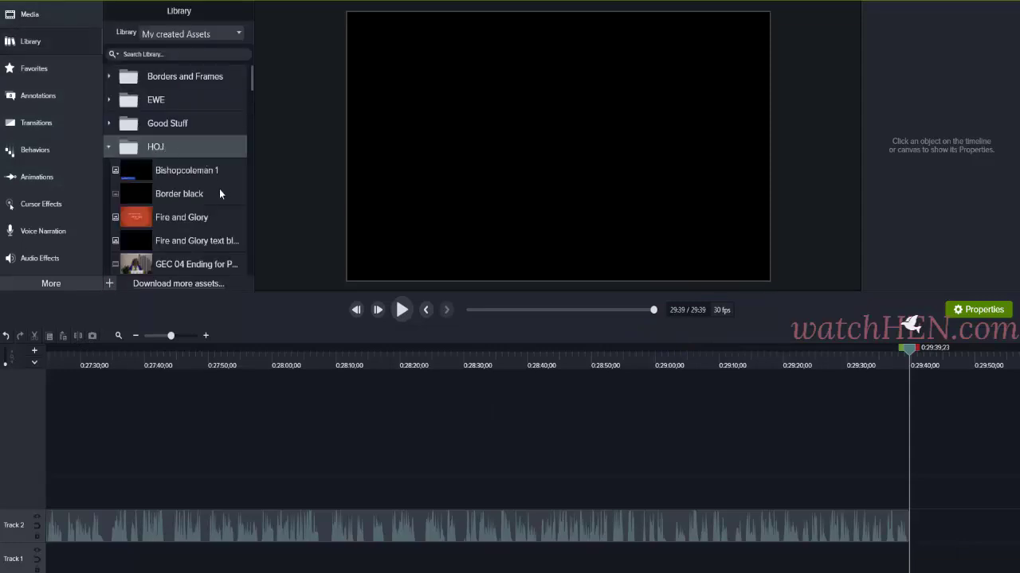
scroll(219, 197, "down", 6)
scroll(218, 197, "down", 3)
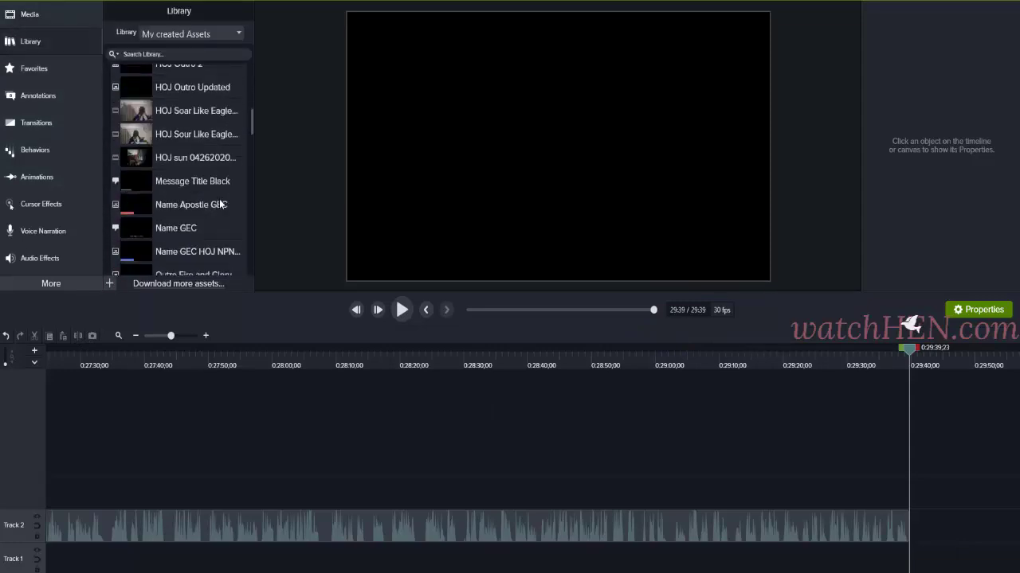
scroll(219, 199, "down", 3)
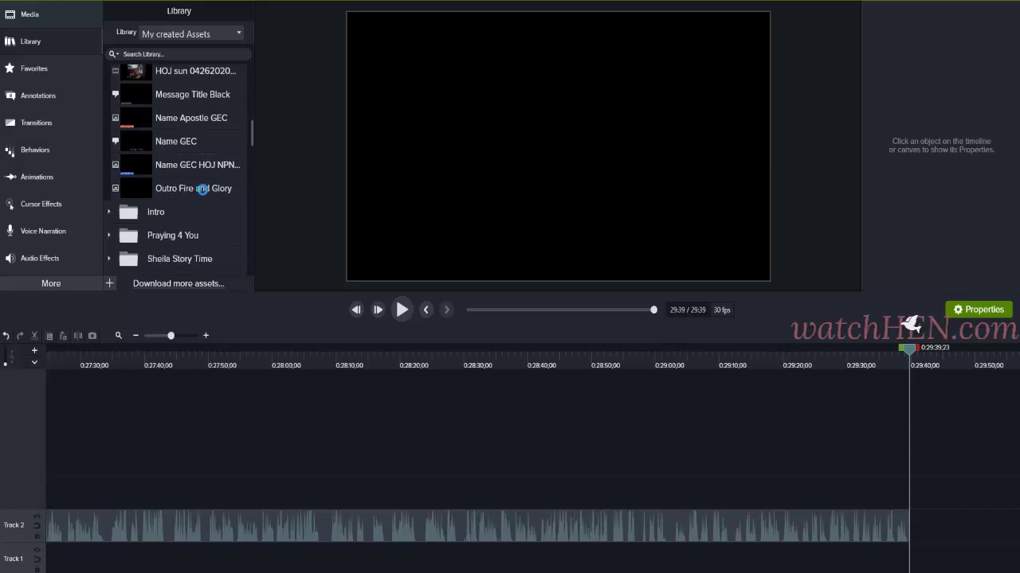
left_click(202, 188)
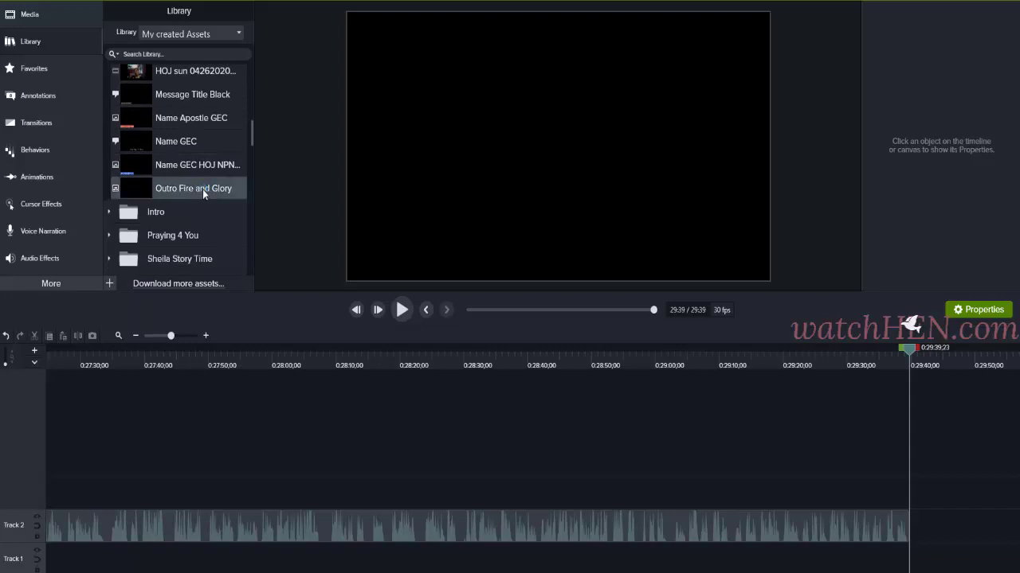
right_click(202, 188)
left_click(257, 199)
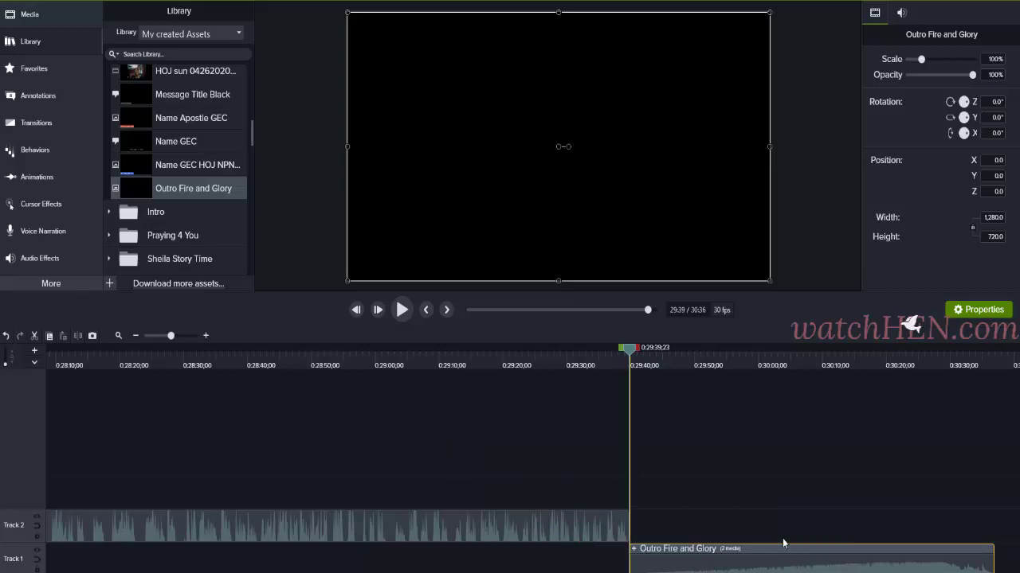
Try the outro on Track 1 starting at about 0:29:02, under the main clip's end, and play from 0:29:30;23.
left_click_drag(789, 567, 621, 498)
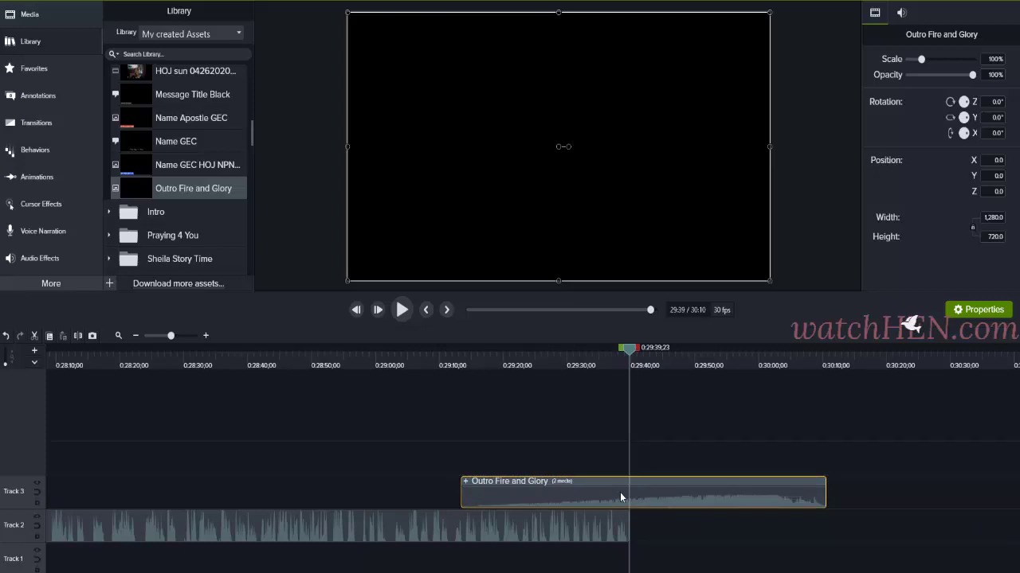
left_click_drag(696, 494, 617, 571)
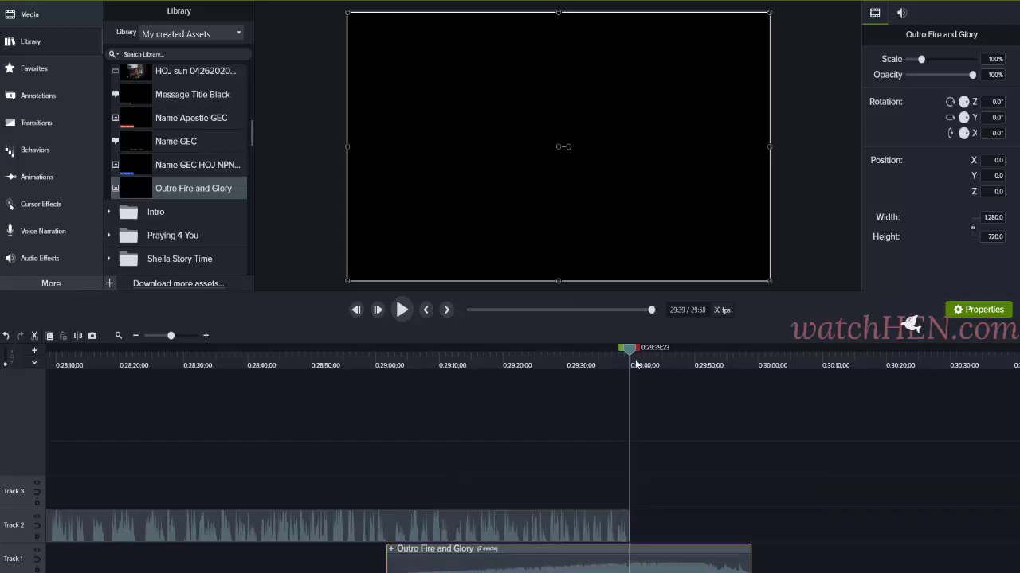
left_click_drag(630, 353, 571, 351)
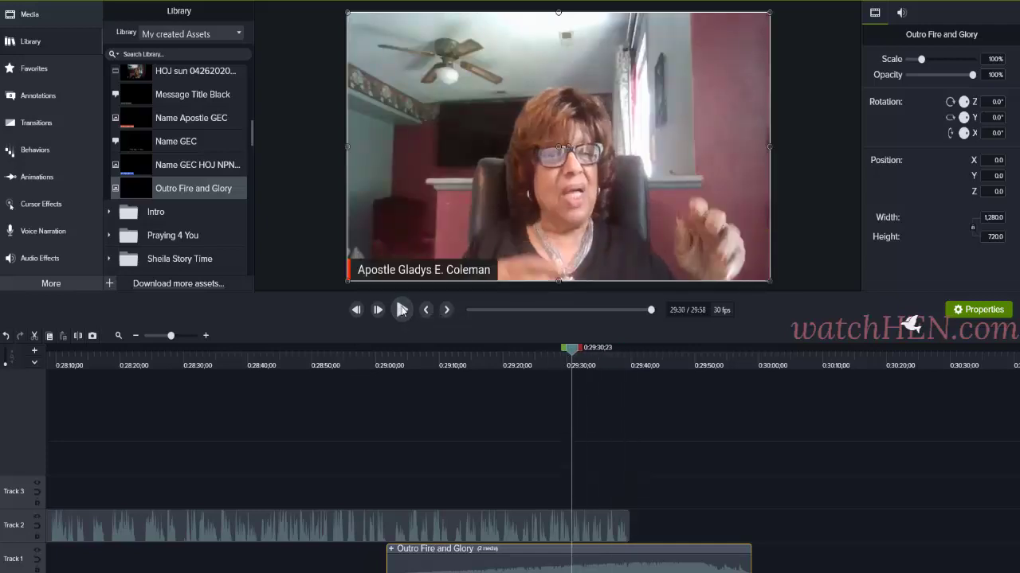
left_click(401, 310)
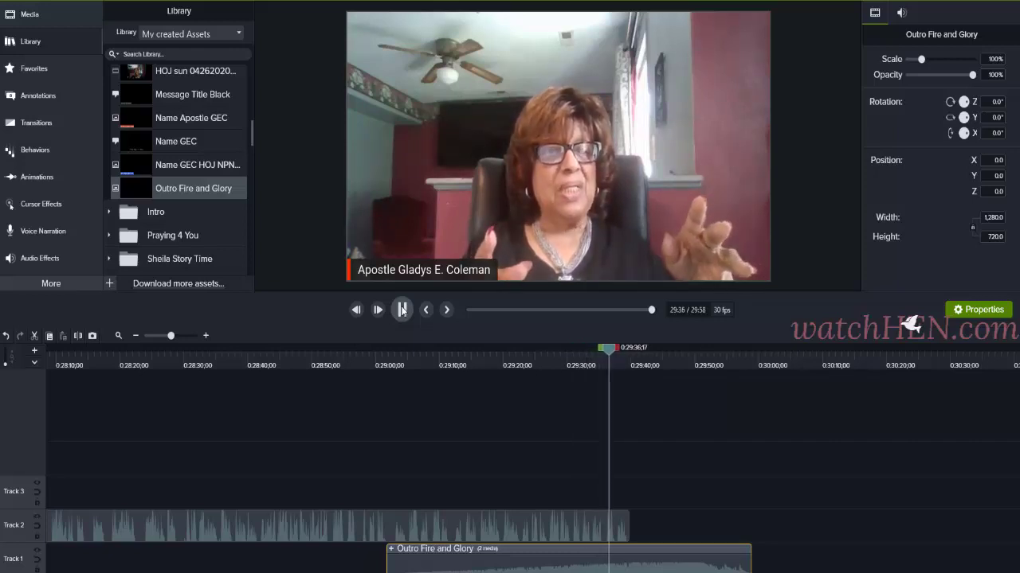
left_click(621, 566)
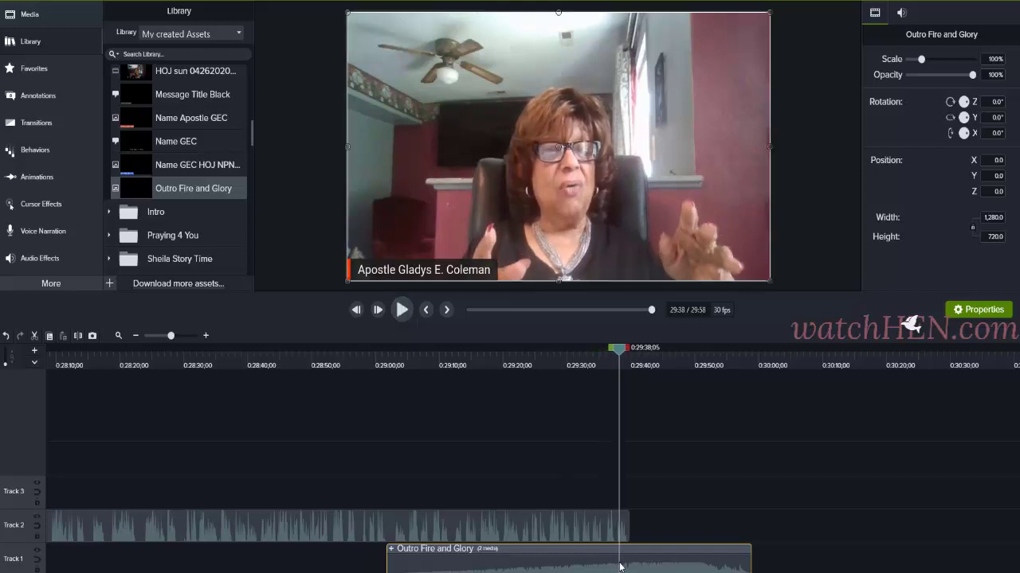
Shift the outro on Track 1 about 5 seconds earlier and play the changeover from 0:29:33;05.
left_click_drag(613, 570, 579, 570)
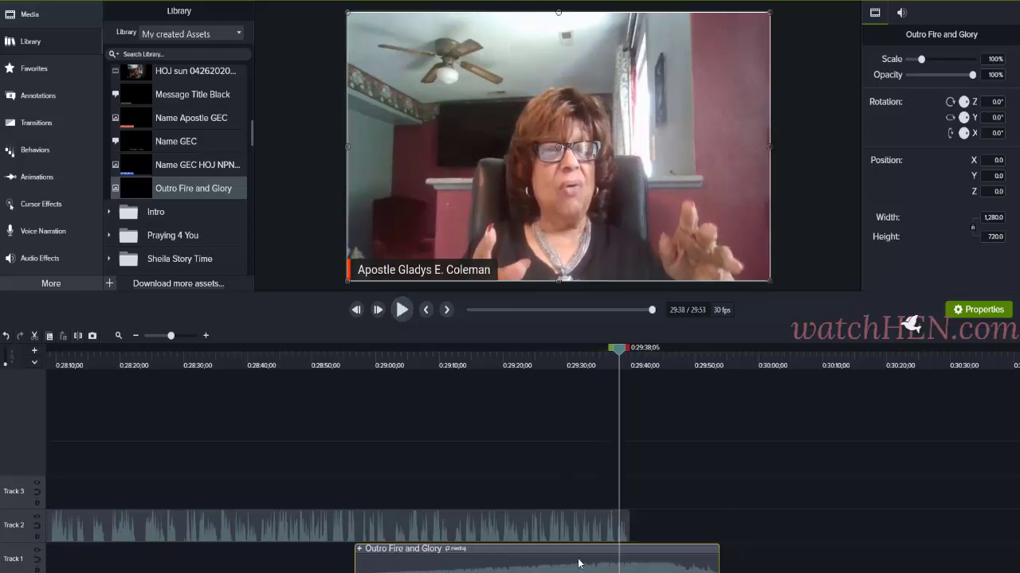
left_click_drag(629, 349, 566, 350)
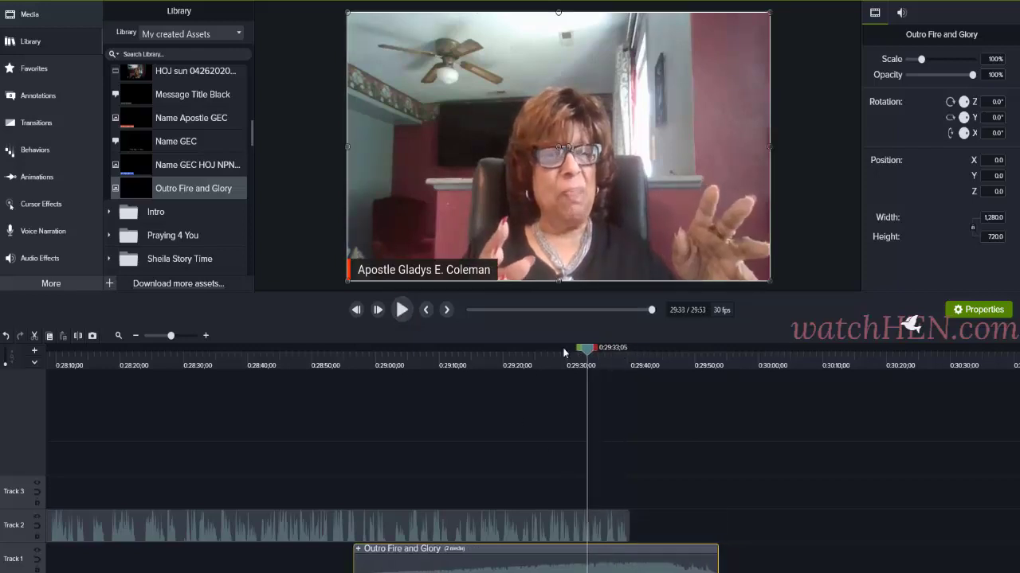
left_click(402, 309)
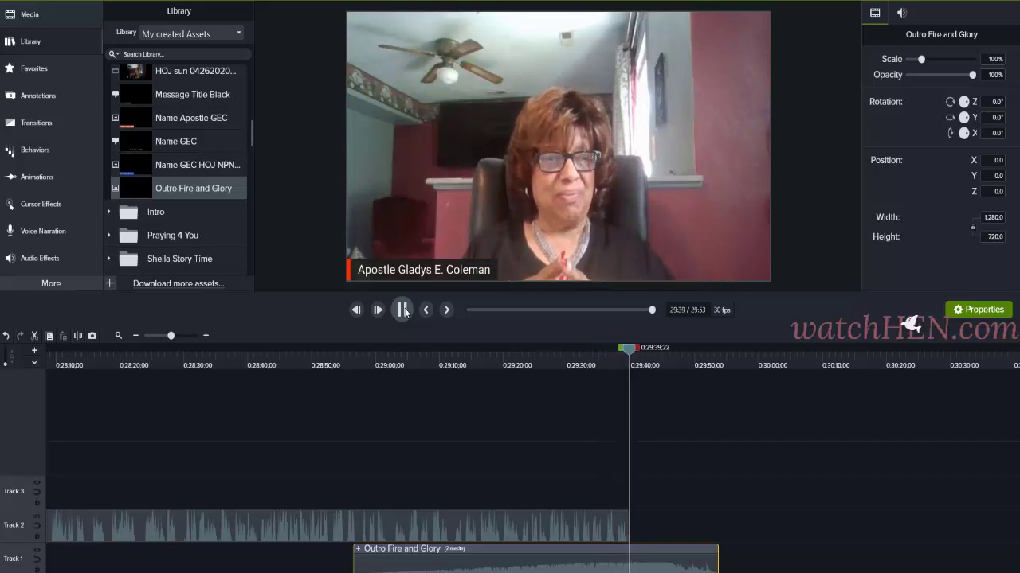
left_click(403, 310)
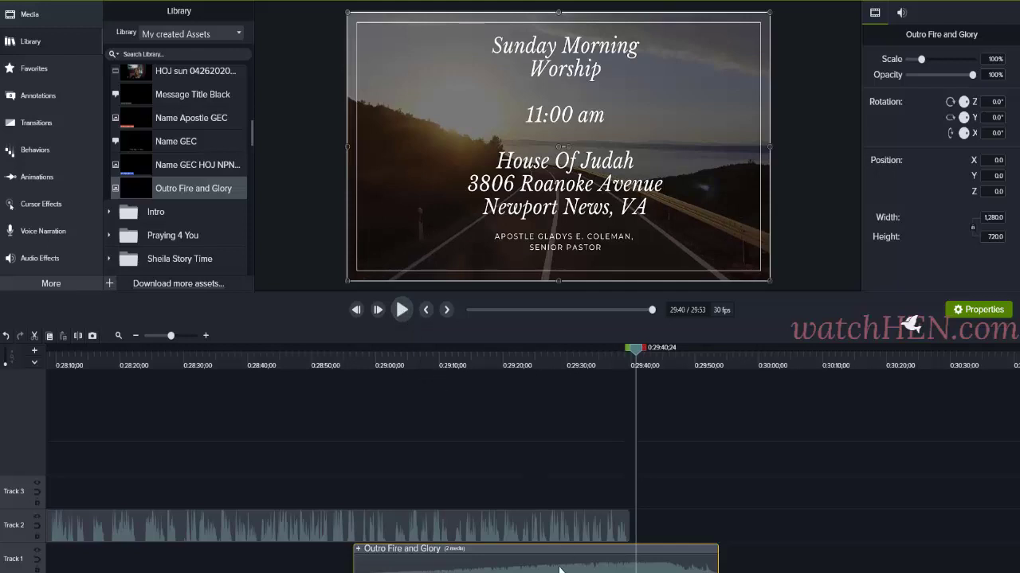
Move the outro up to Track 3, starting at about 0:28:55, and play its overlap with the main clip to check the fade.
left_click_drag(558, 571, 553, 521)
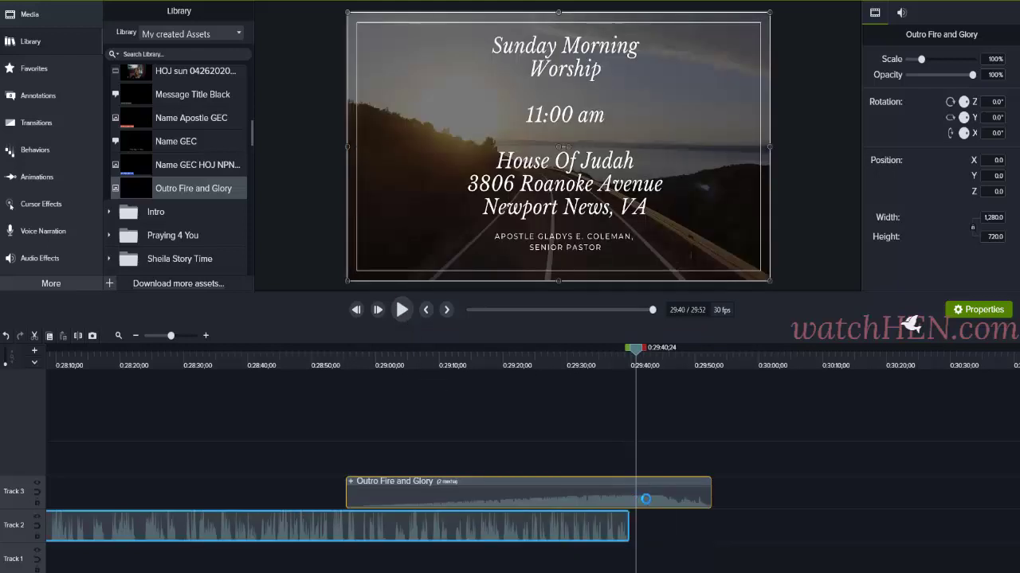
left_click_drag(637, 351, 511, 355)
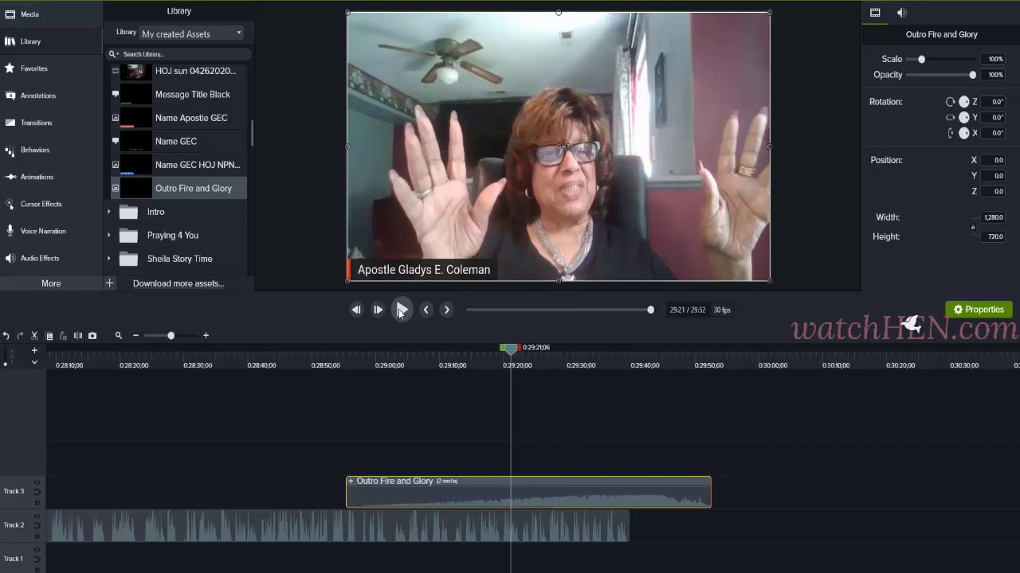
left_click(400, 311)
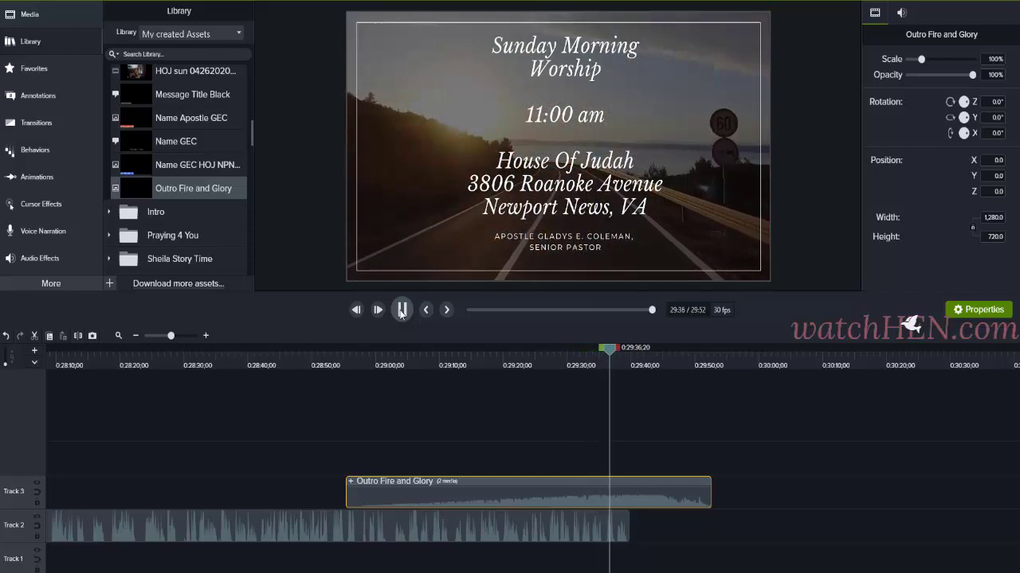
left_click(401, 311)
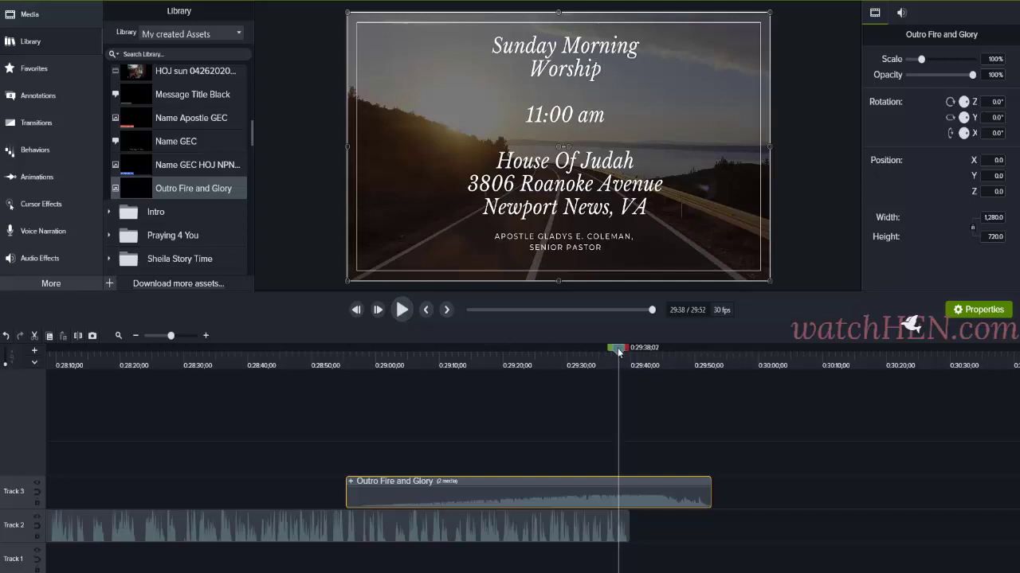
left_click_drag(618, 354, 589, 350)
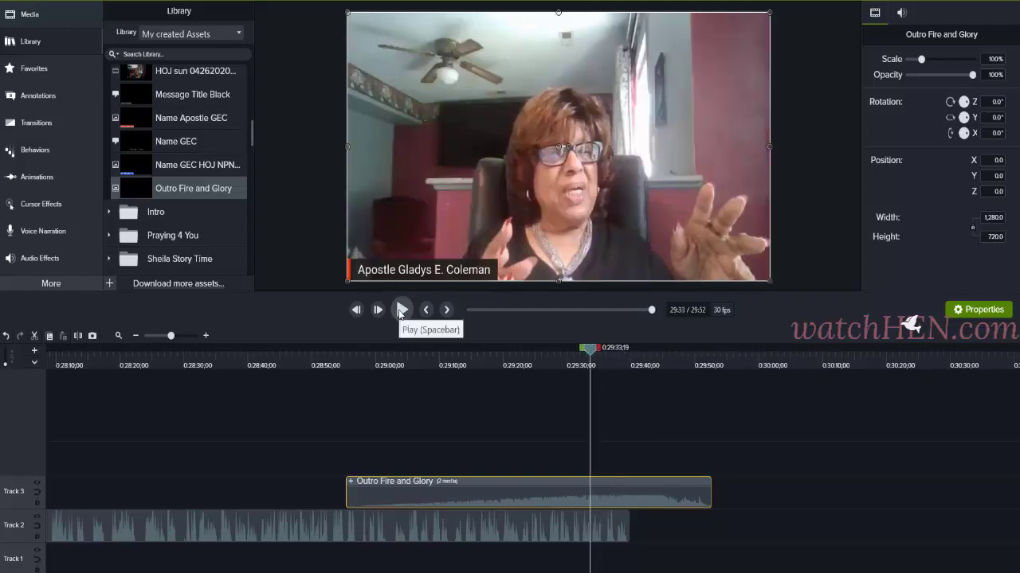
left_click(401, 310)
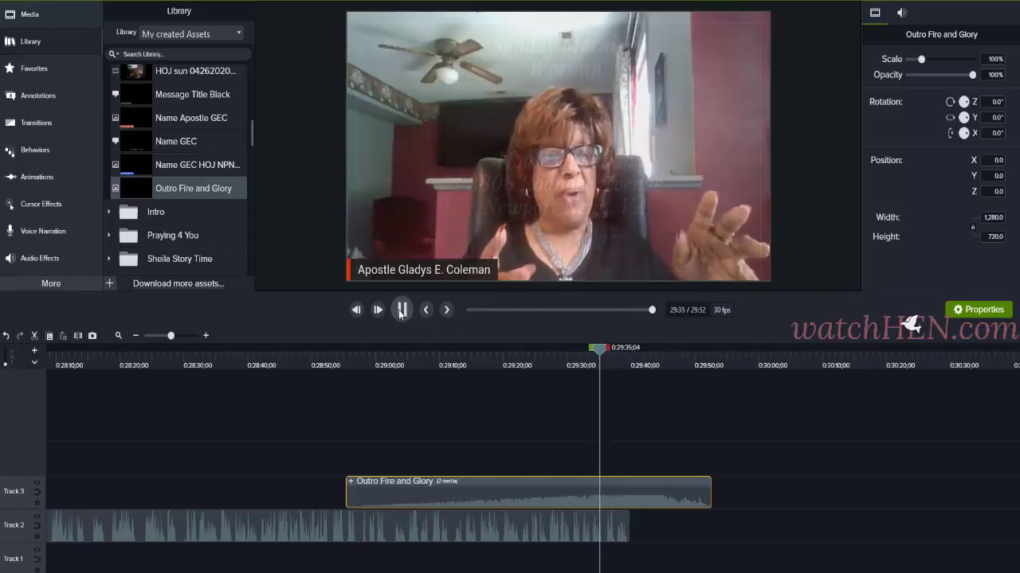
left_click(402, 310)
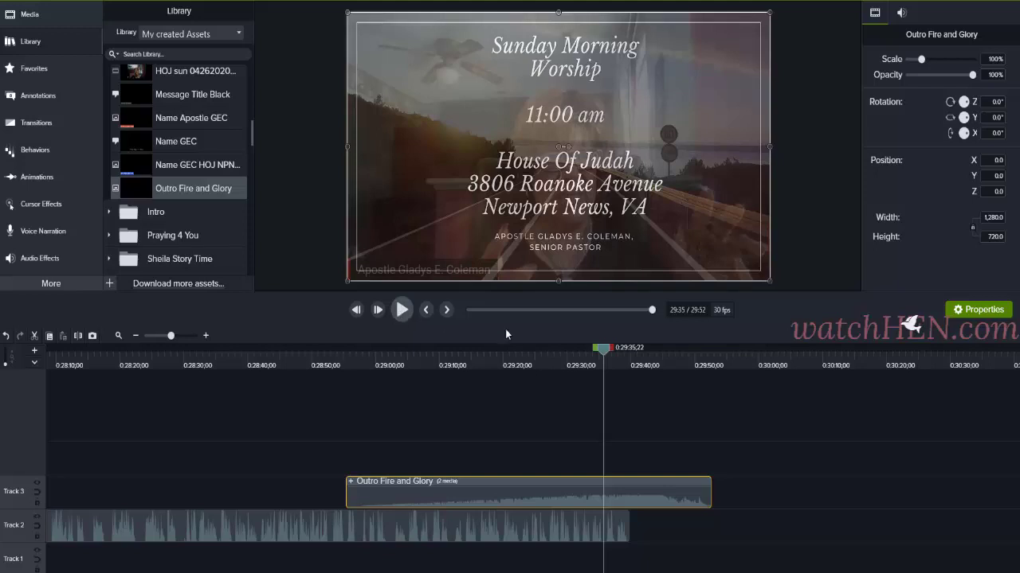
Split the main clip on Track 2 at 0:29:36;02 and delete the short piece after the cut.
left_click(620, 533)
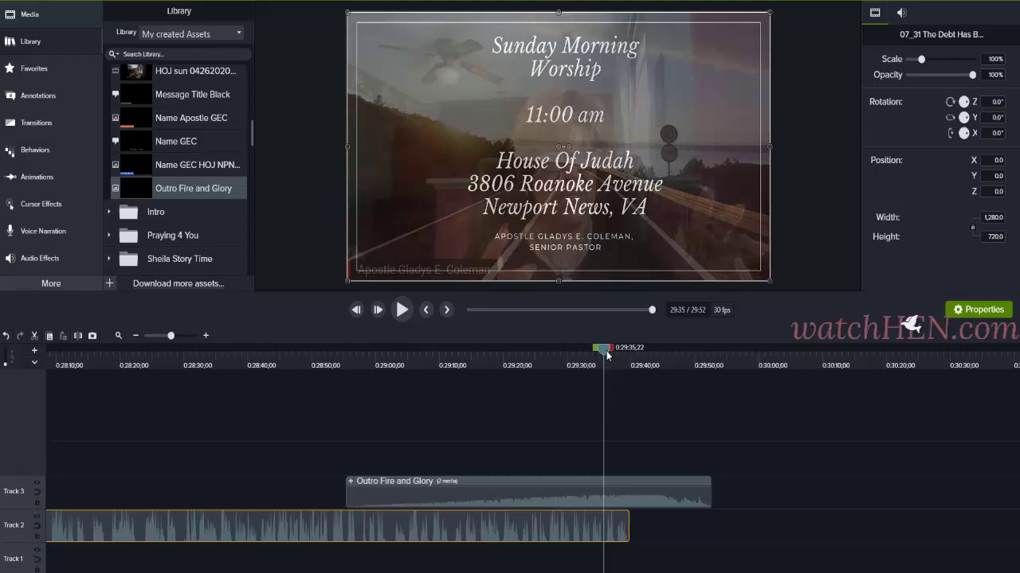
left_click_drag(607, 355, 610, 355)
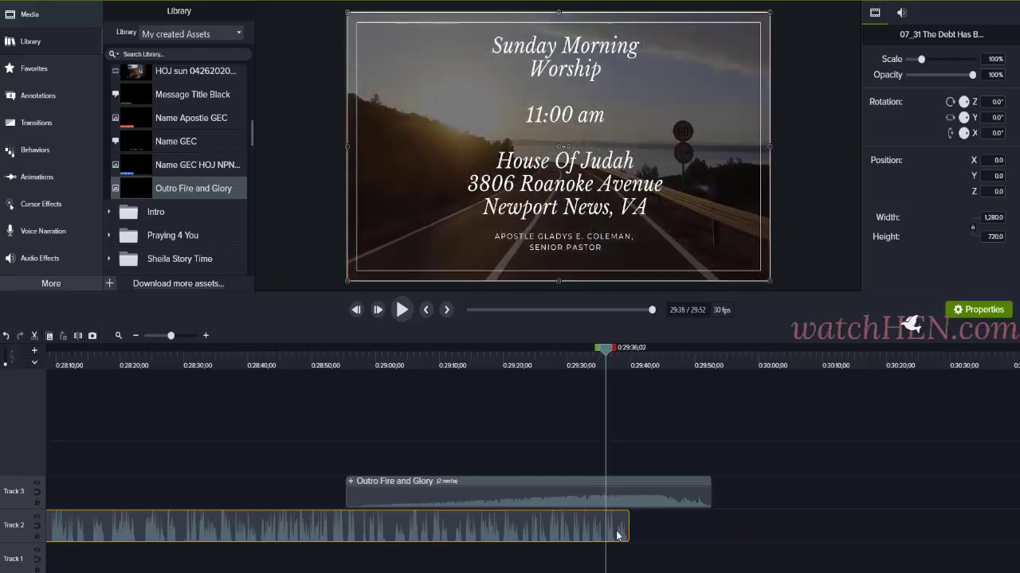
left_click(77, 336)
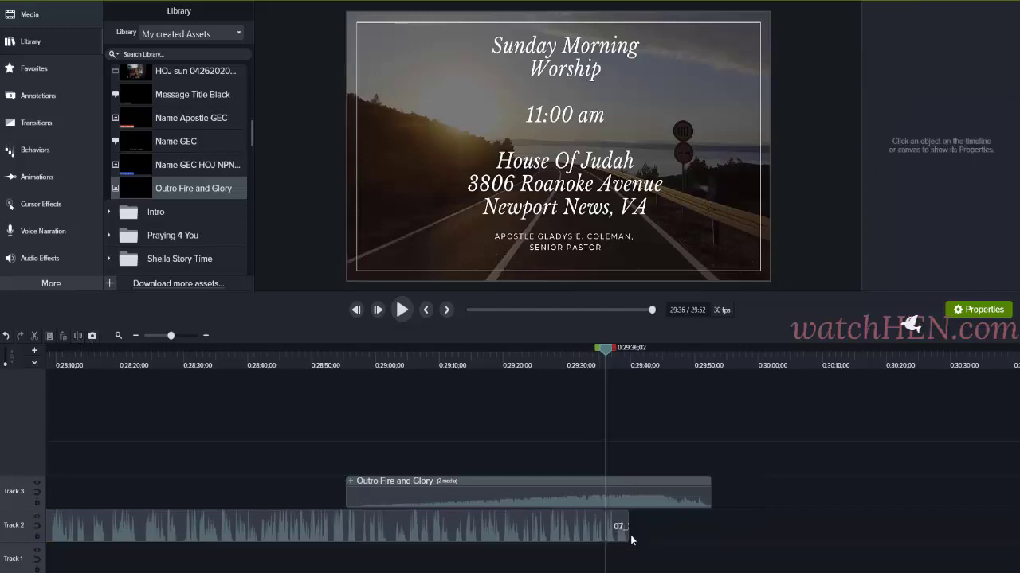
left_click(622, 529)
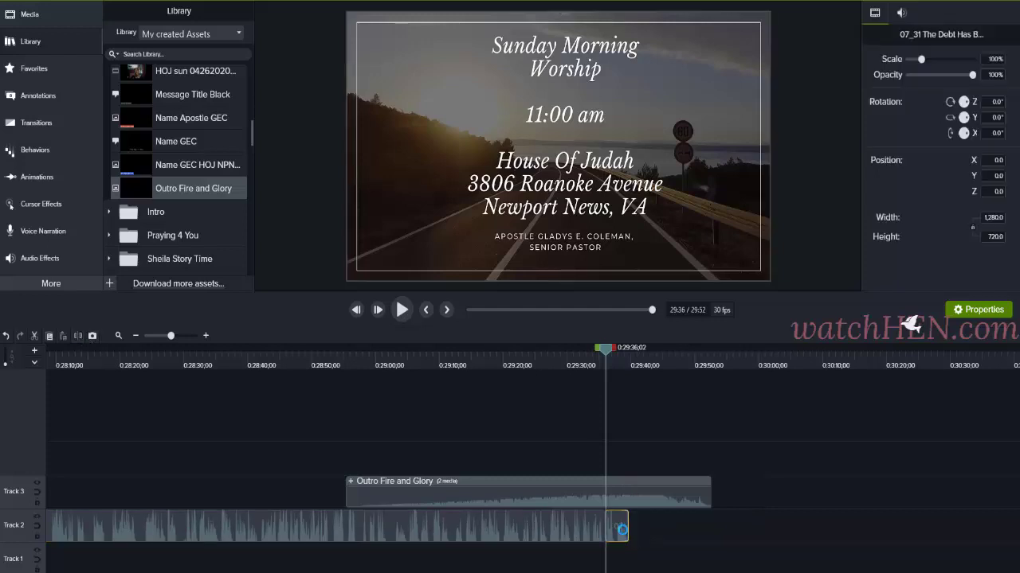
key("Delete")
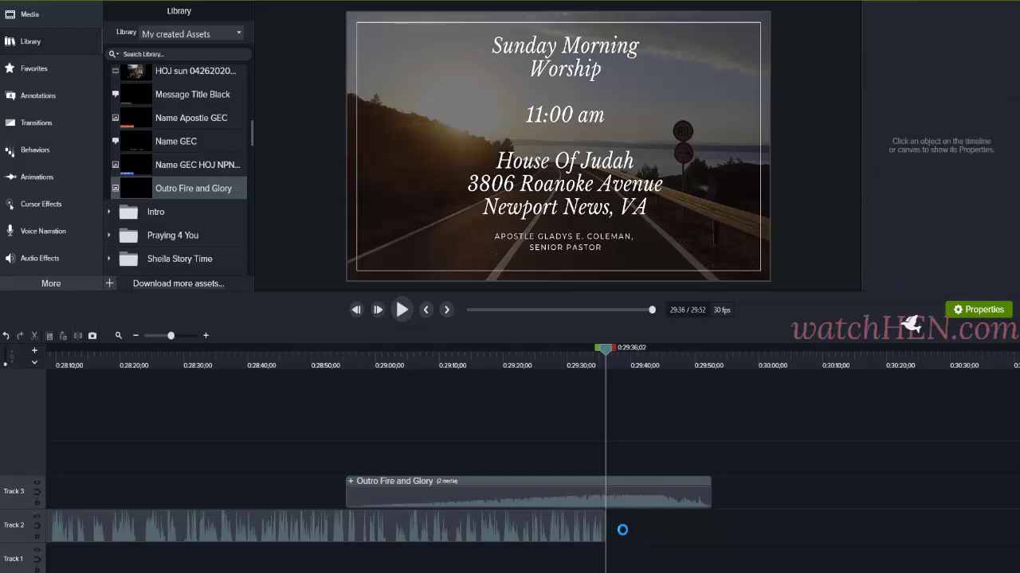
Play the changeover from the trimmed main clip to the outro, starting at 0:29:32;24.
left_click_drag(605, 349, 586, 351)
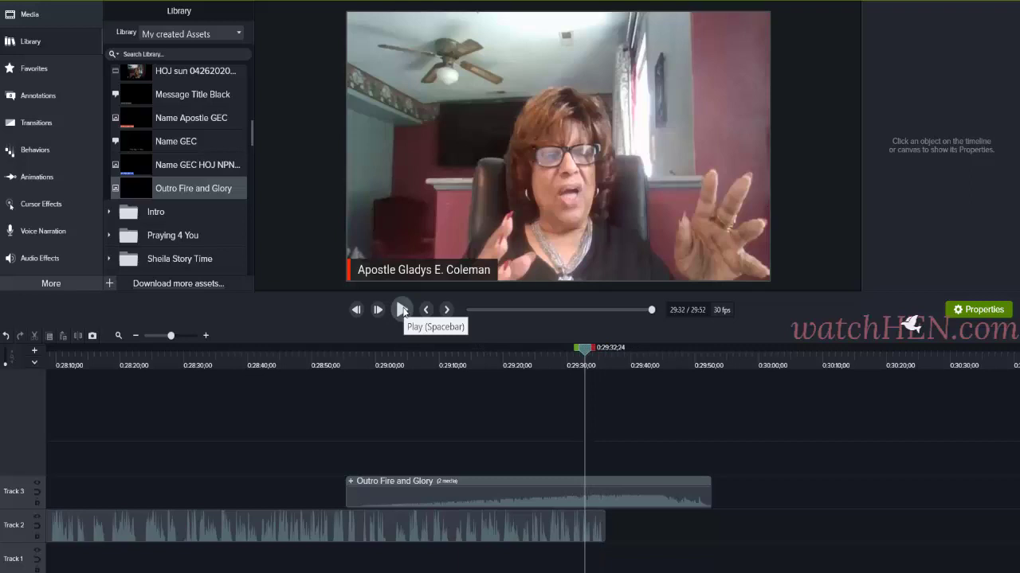
left_click(402, 310)
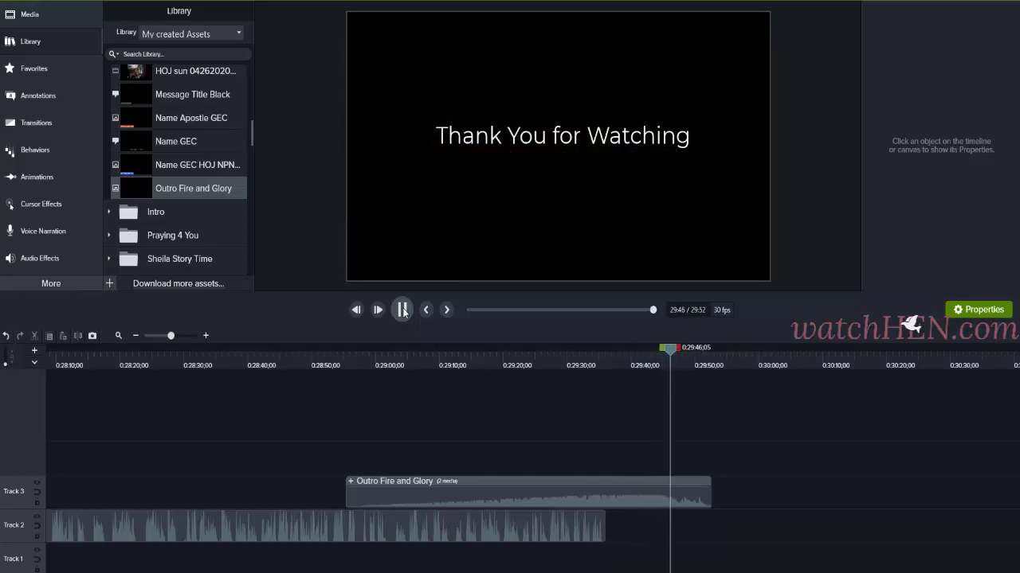
key("space")
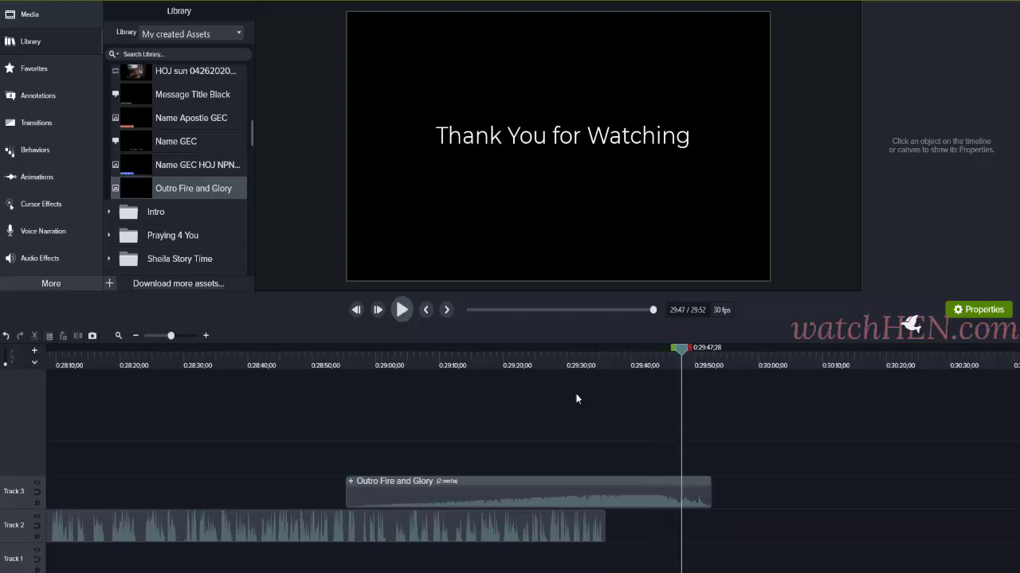
Group the main clip on Track 2 with the Outro Fire and Glory clip on Track 3.
scroll(532, 462, "left", 20)
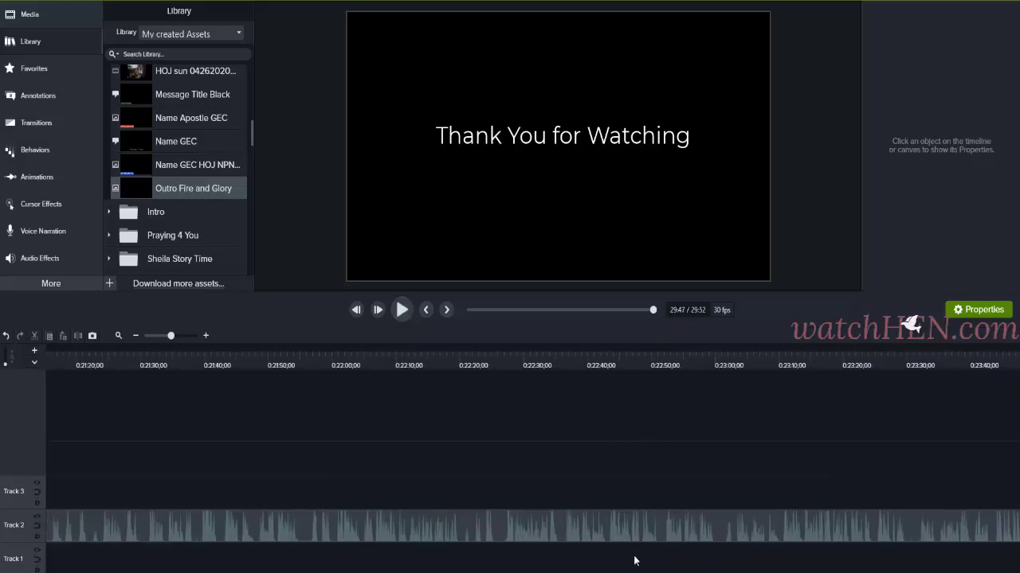
left_click(134, 336)
left_click(134, 337)
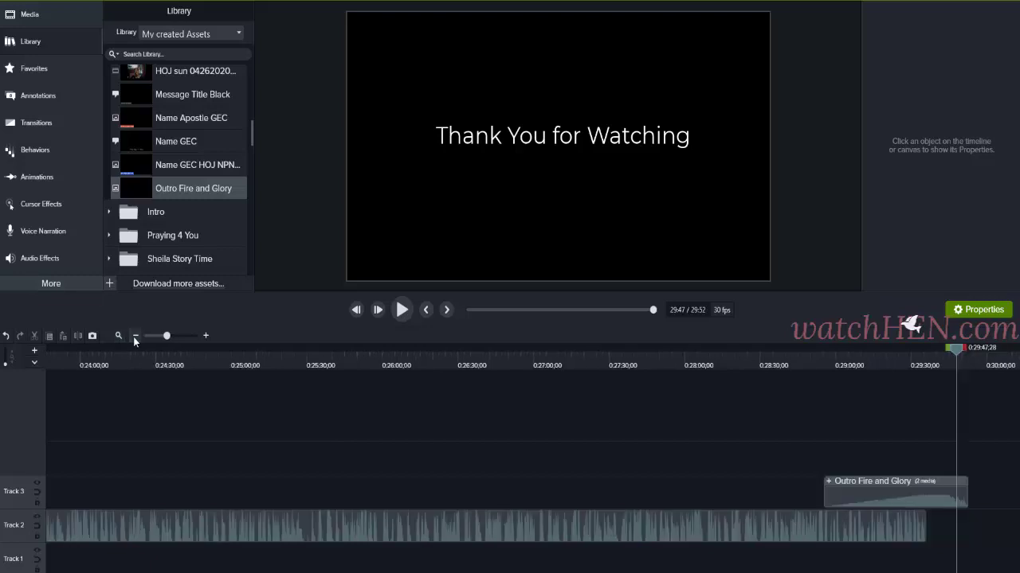
left_click(135, 337)
left_click(137, 337)
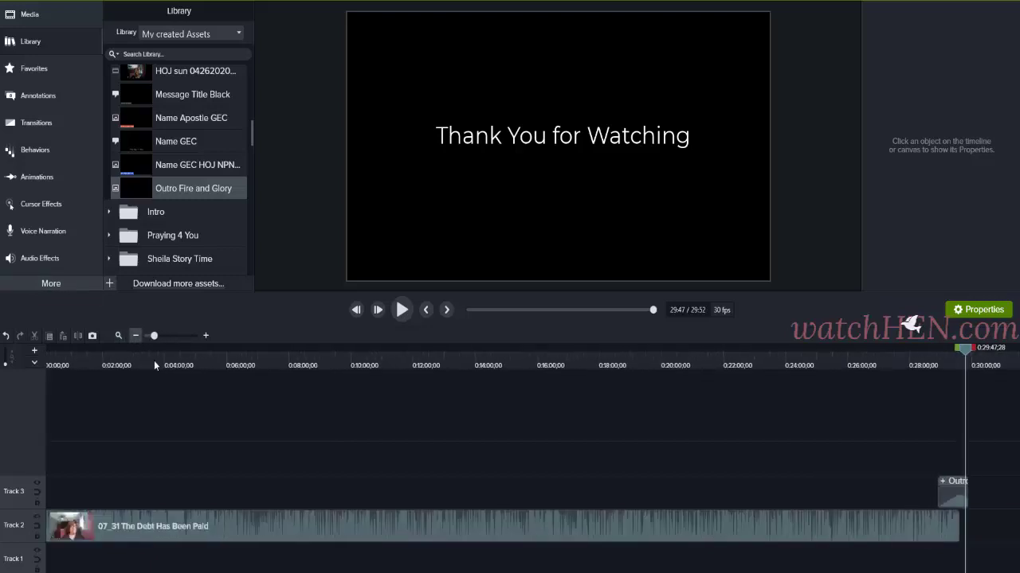
scroll(532, 459, "left", 1)
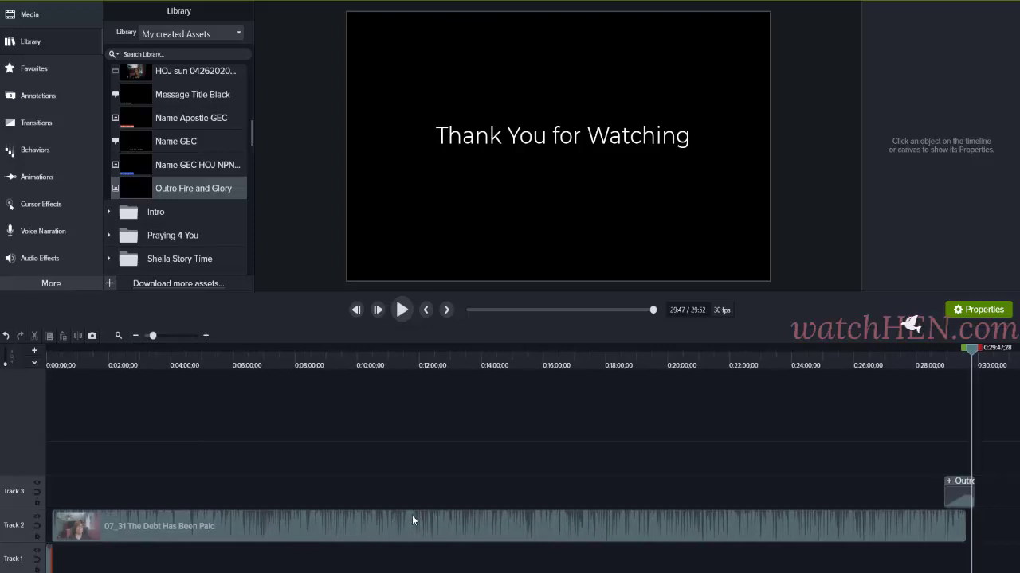
left_click(513, 526)
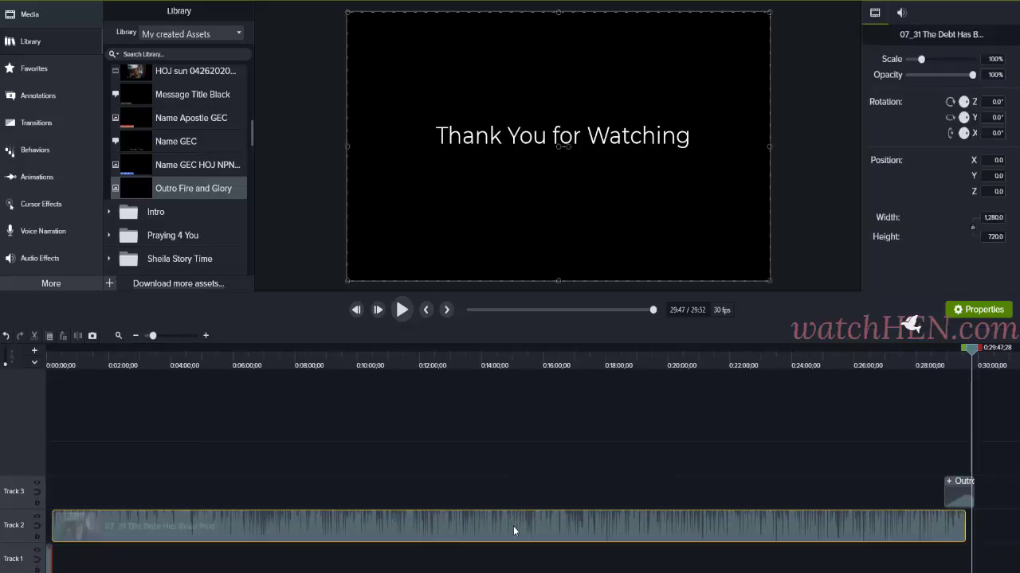
left_click(955, 493)
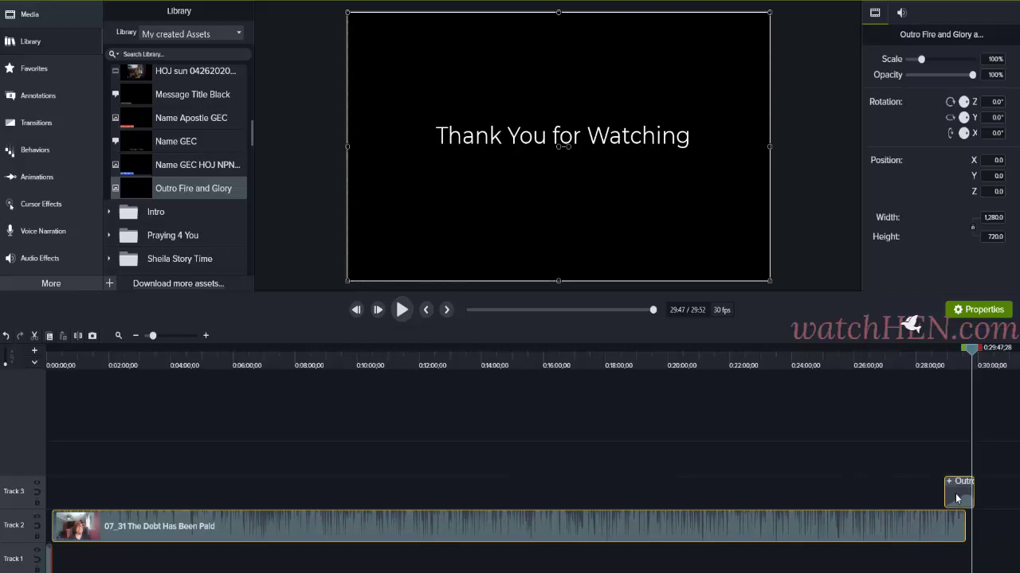
right_click(955, 498)
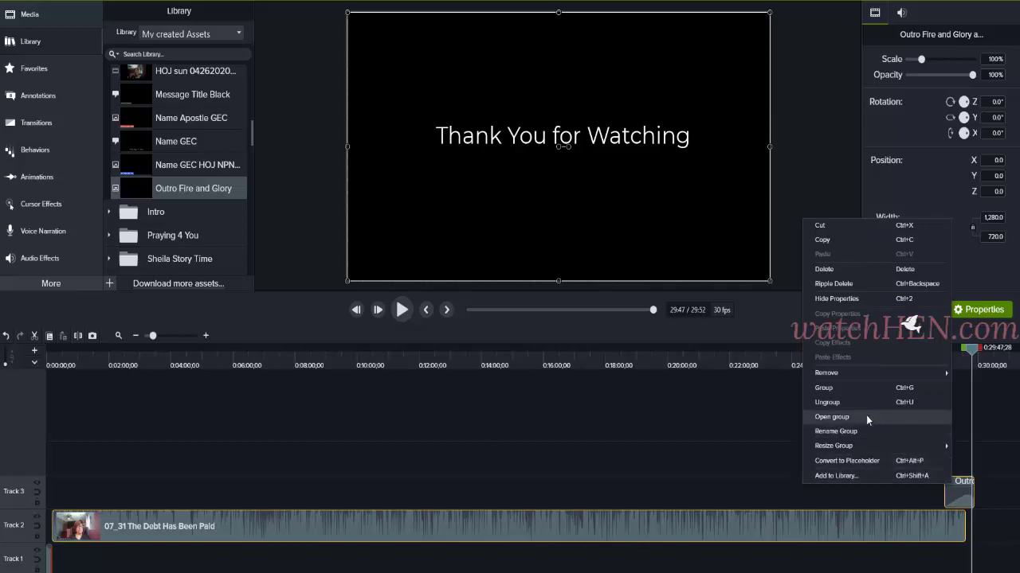
left_click(856, 389)
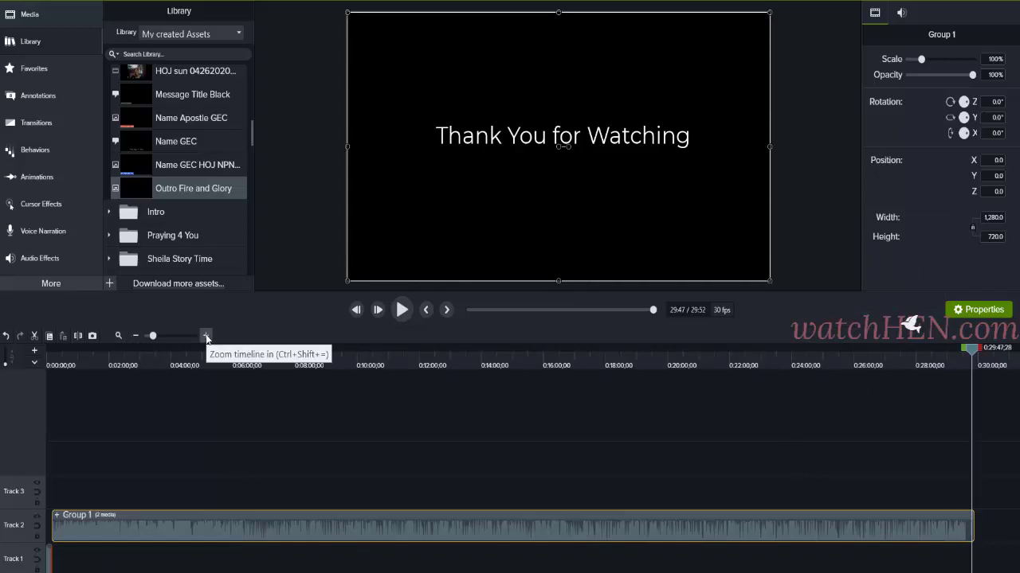
Move the grouped clip on Track 2 earlier to start at 0:00:09;02, overlapping the fading end of the title intro.
left_click(56, 363)
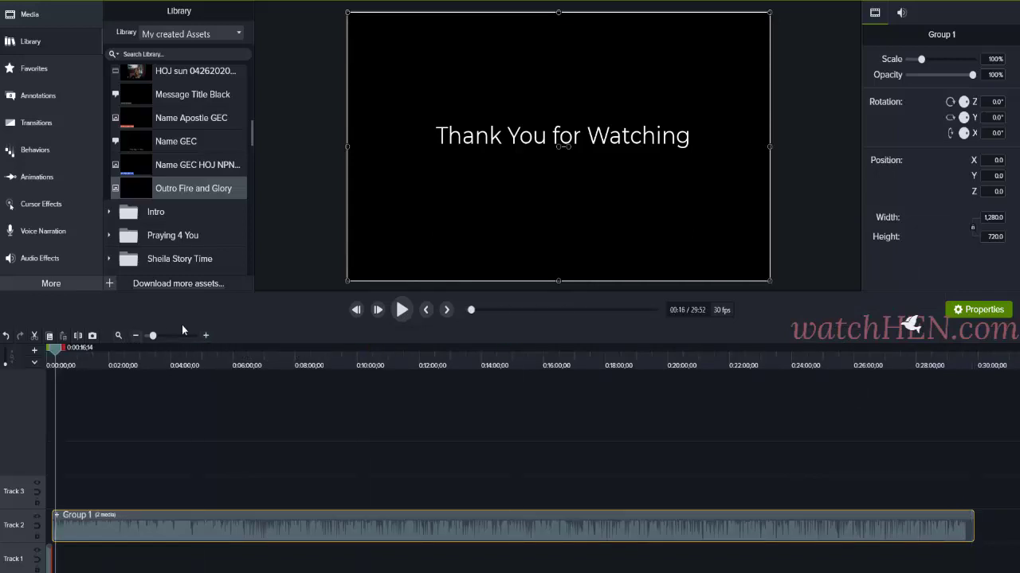
left_click(205, 335)
left_click(205, 335)
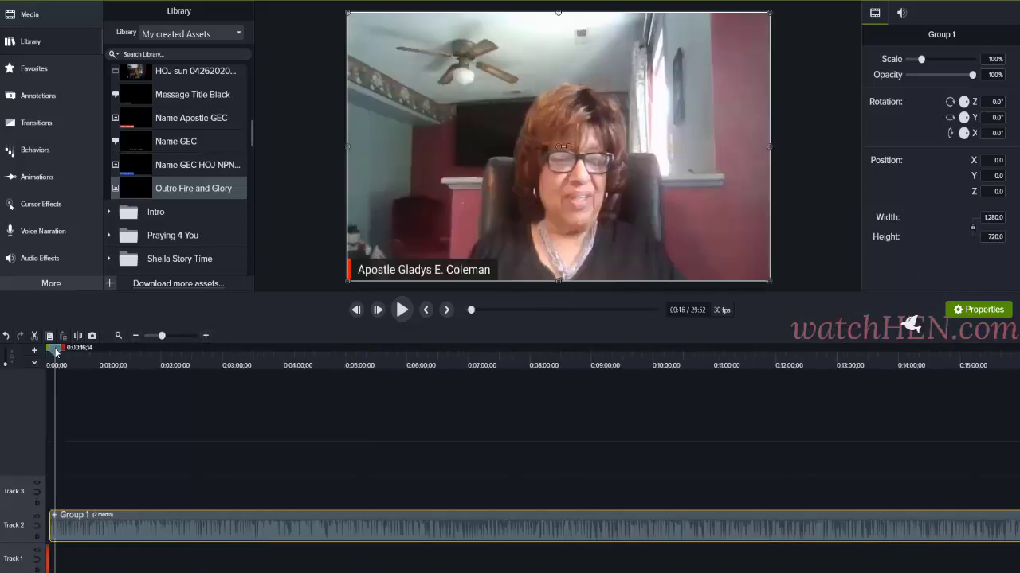
left_click_drag(55, 351, 35, 357)
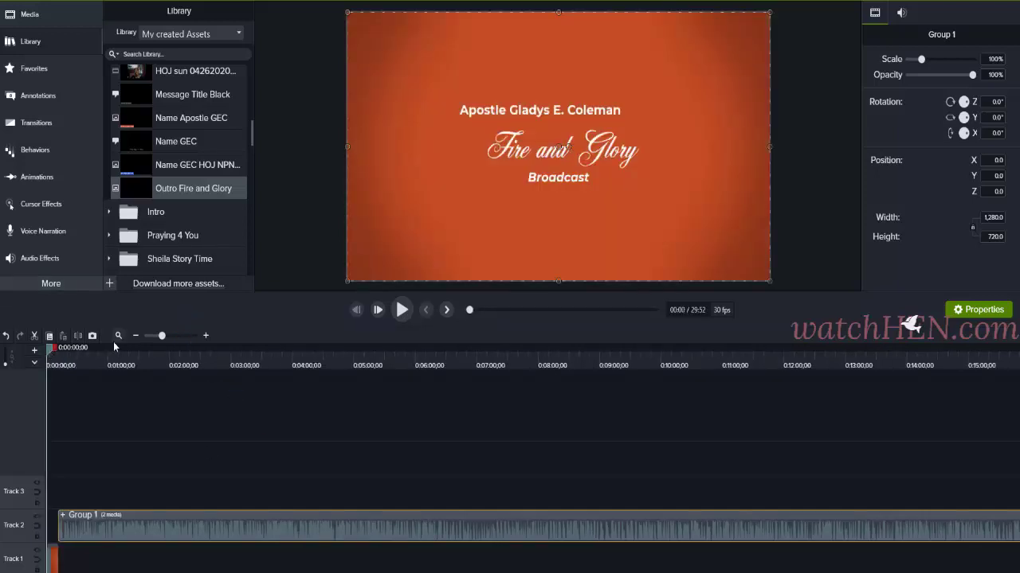
left_click(205, 336)
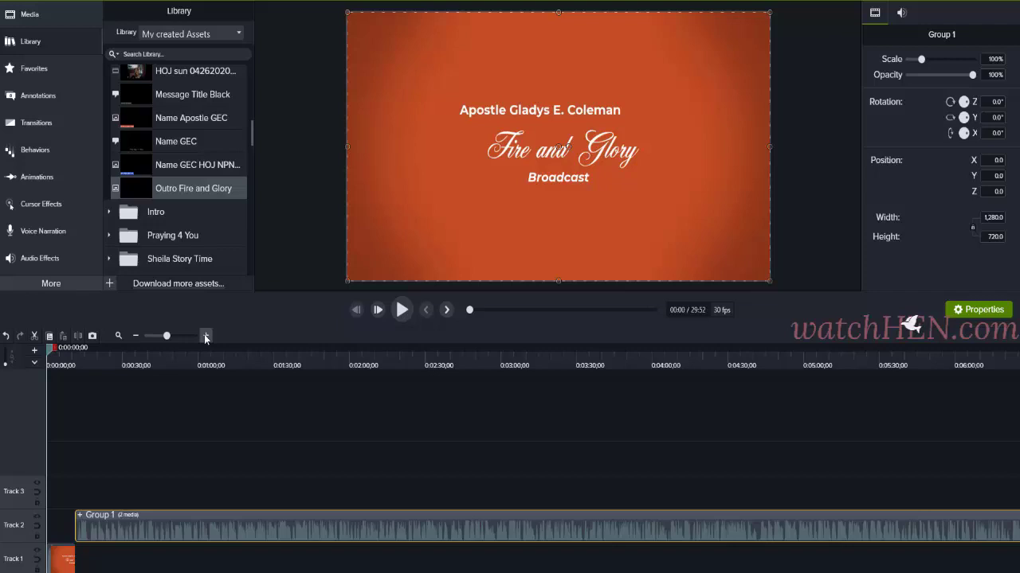
left_click(52, 356)
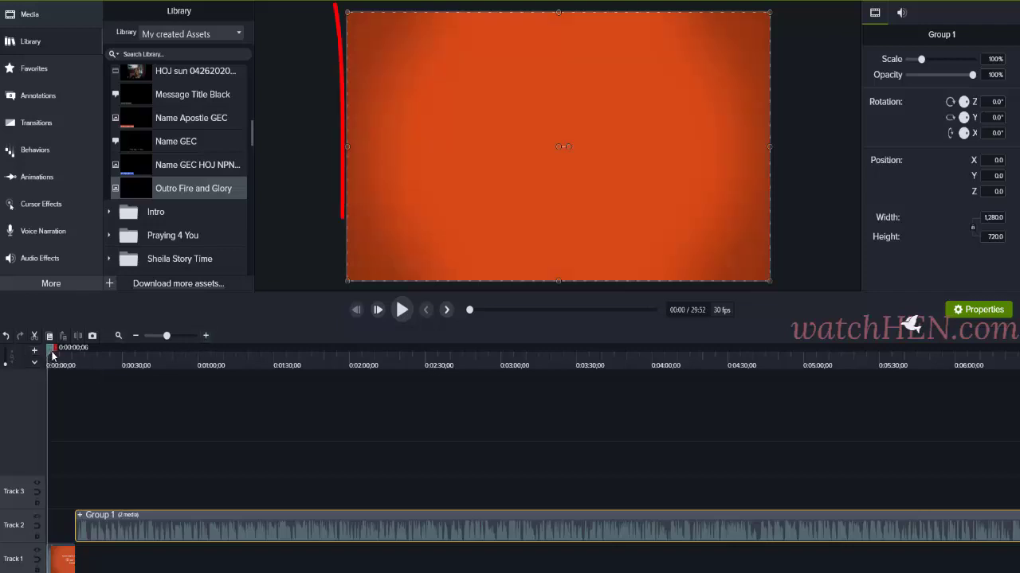
left_click_drag(52, 356, 71, 368)
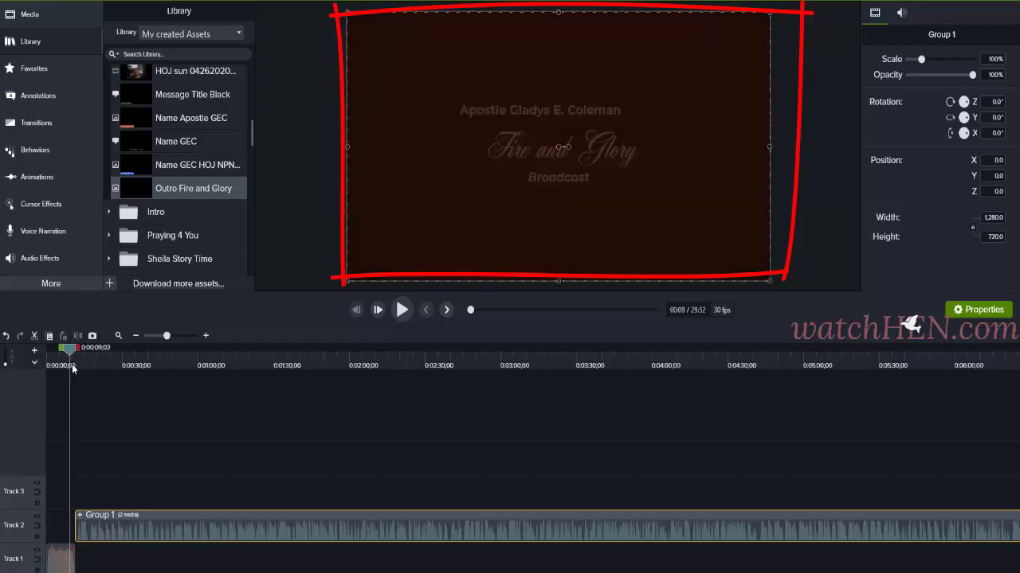
left_click_drag(170, 534, 166, 538)
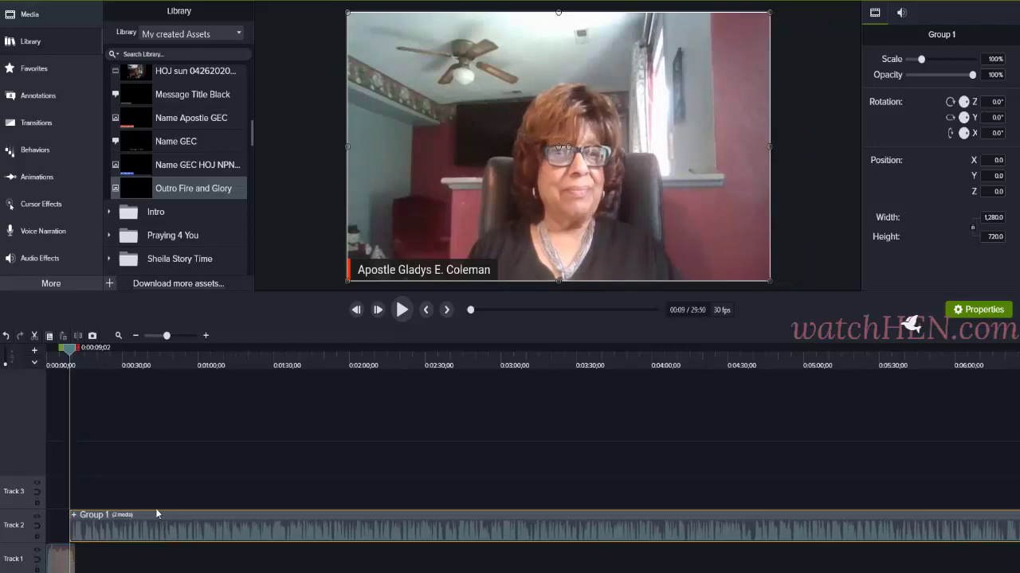
Add a Fade transition to the start of the grouped clip on Track 2.
left_click(30, 96)
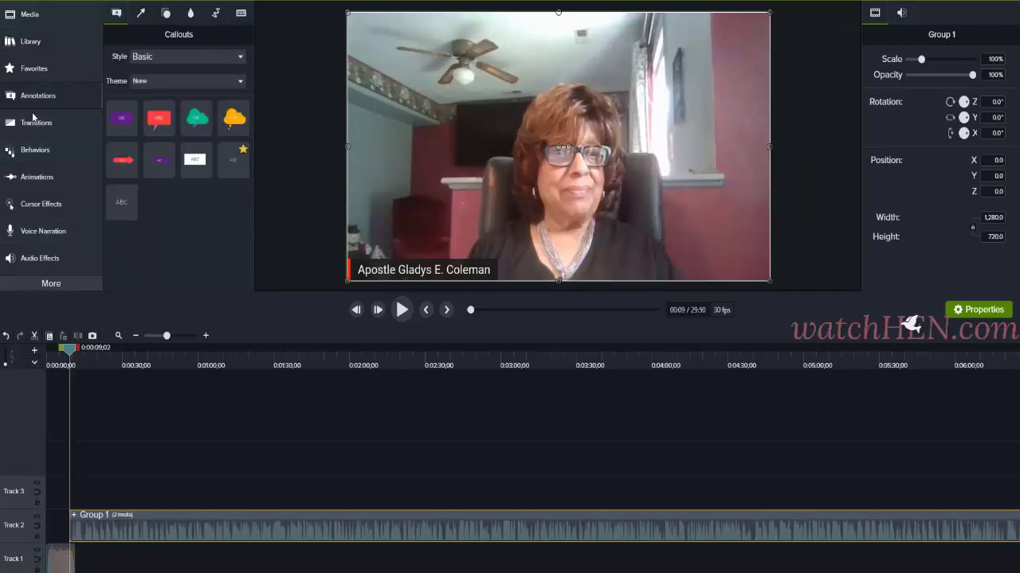
left_click(36, 123)
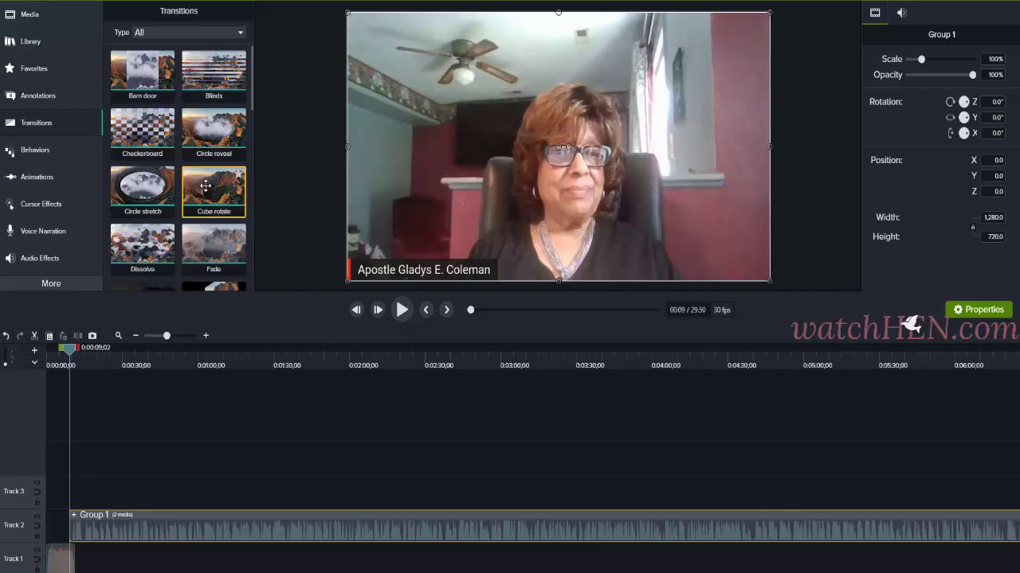
scroll(209, 199, "down", 1)
left_click_drag(211, 214, 88, 532)
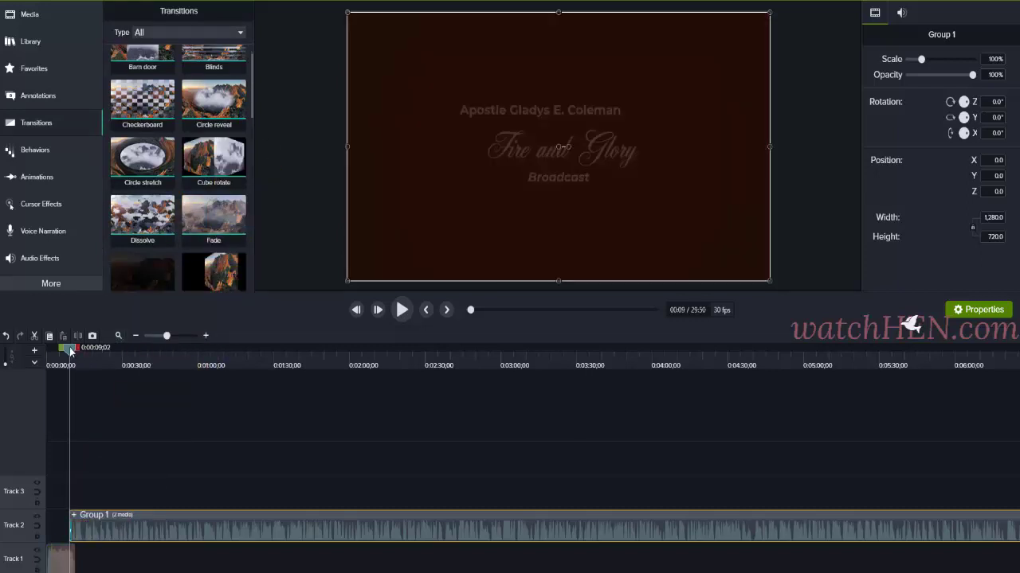
Play the changeover from the title intro to the main clip, then return the playhead to 0:00:06;00.
left_click_drag(70, 352, 63, 351)
left_click(401, 311)
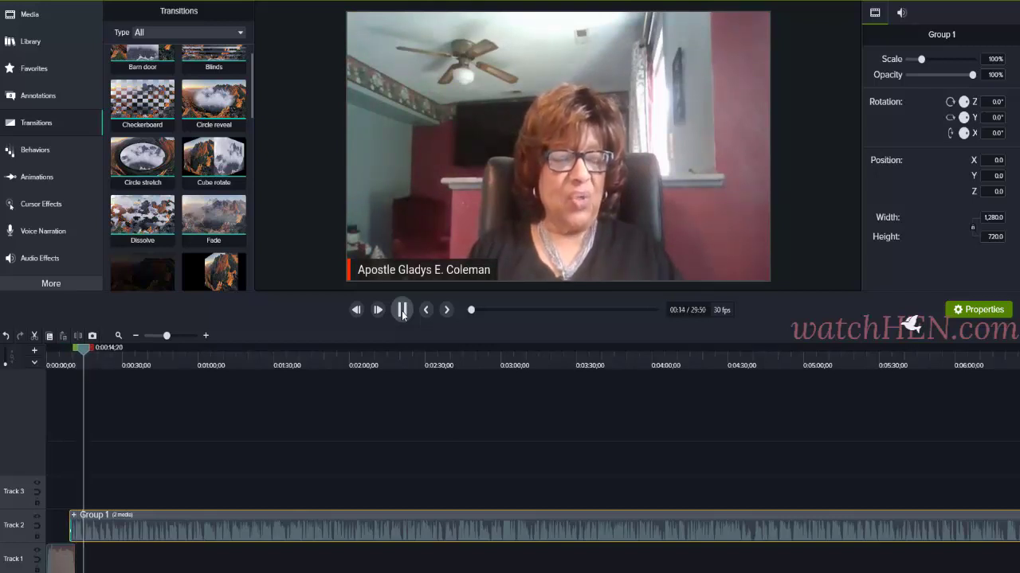
left_click(403, 311)
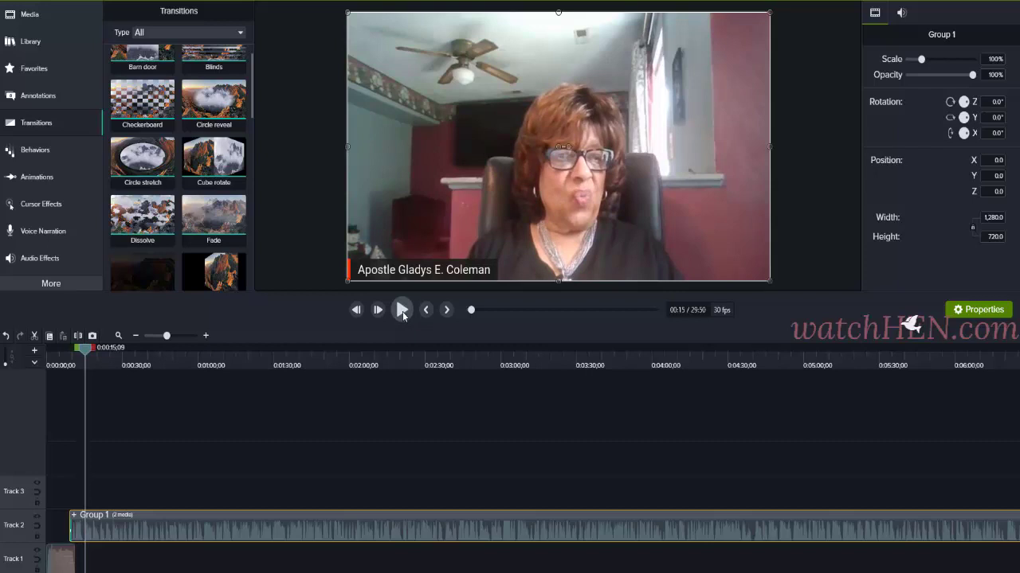
left_click(86, 352)
left_click_drag(85, 352, 61, 350)
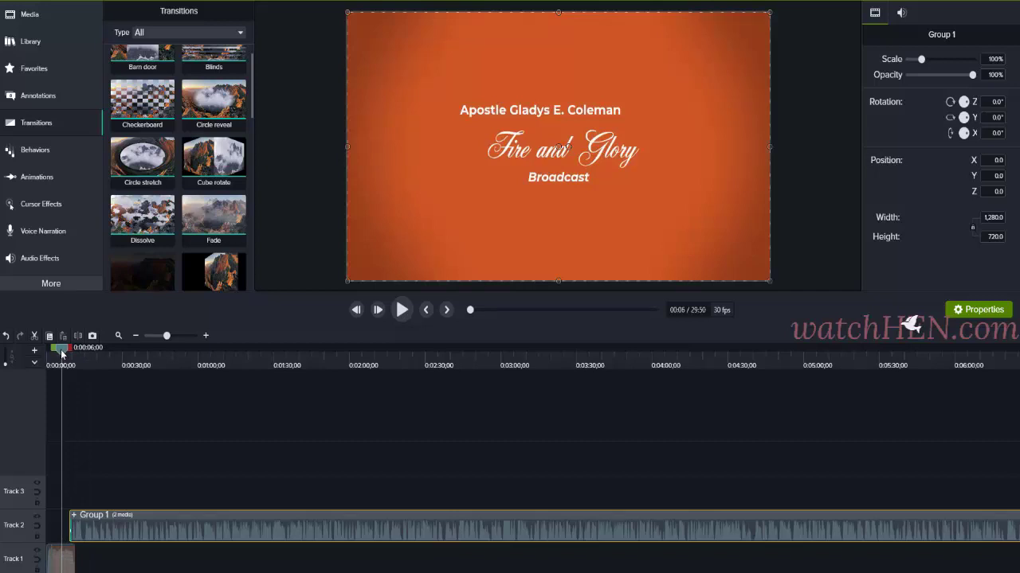
Ungroup the grouped clip on Track 2 back into the main clip and the outro.
scroll(510, 446, "right", 10)
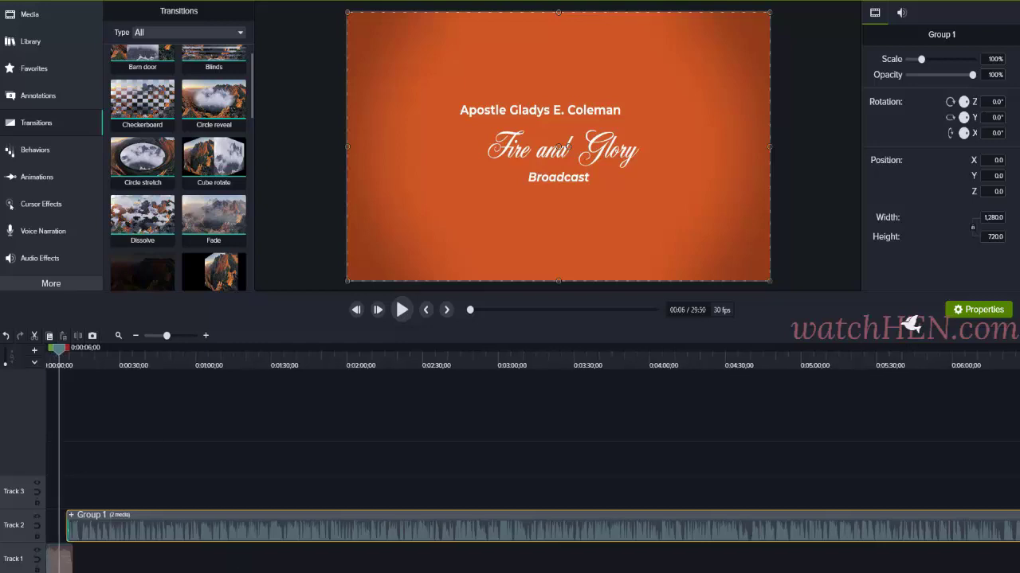
scroll(510, 446, "right", 2)
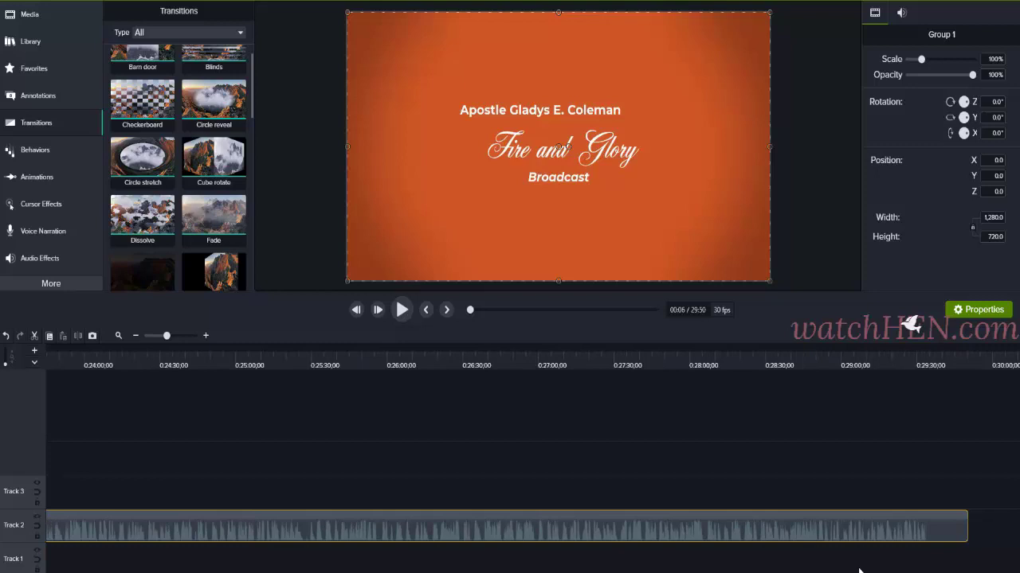
right_click(606, 528)
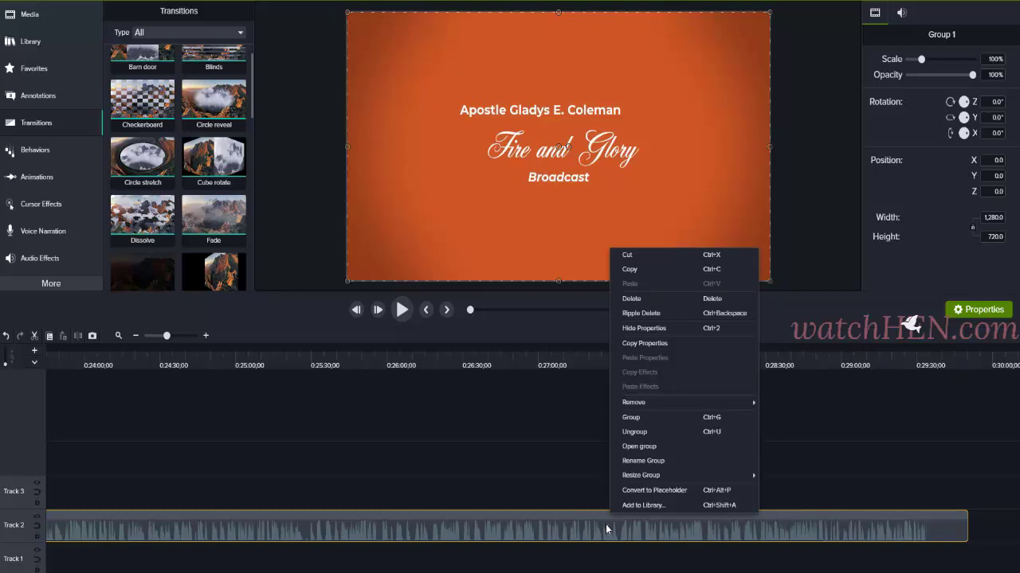
left_click(664, 433)
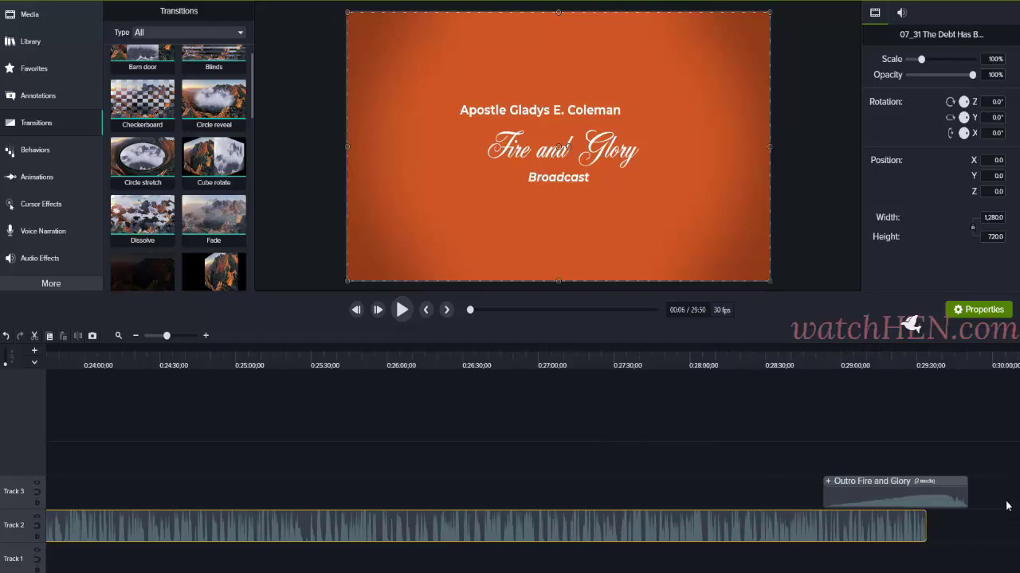
Play the end of the main clip from 0:29:26;00 to check how it passes into the outro.
left_click_drag(848, 355, 908, 356)
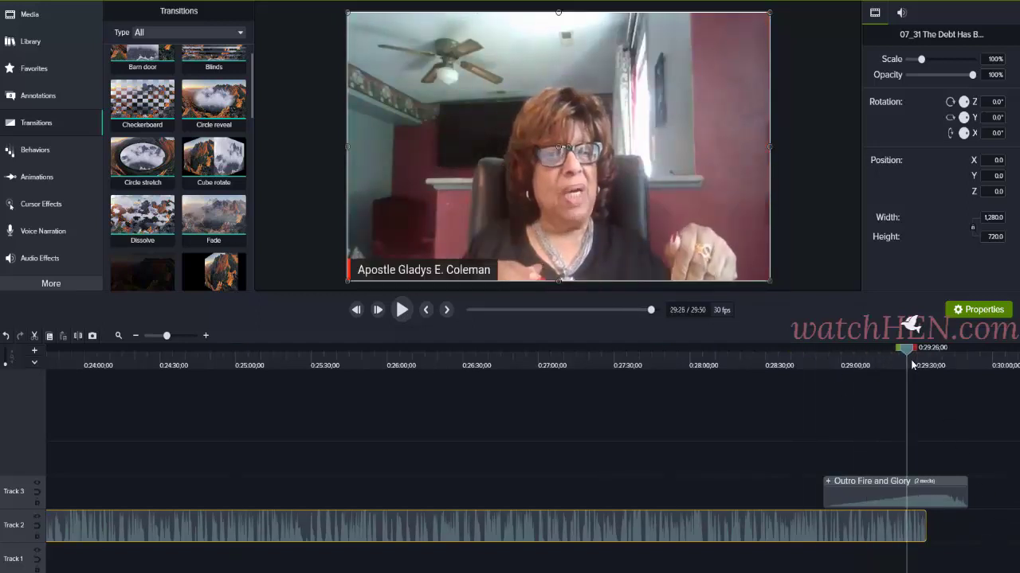
left_click(402, 310)
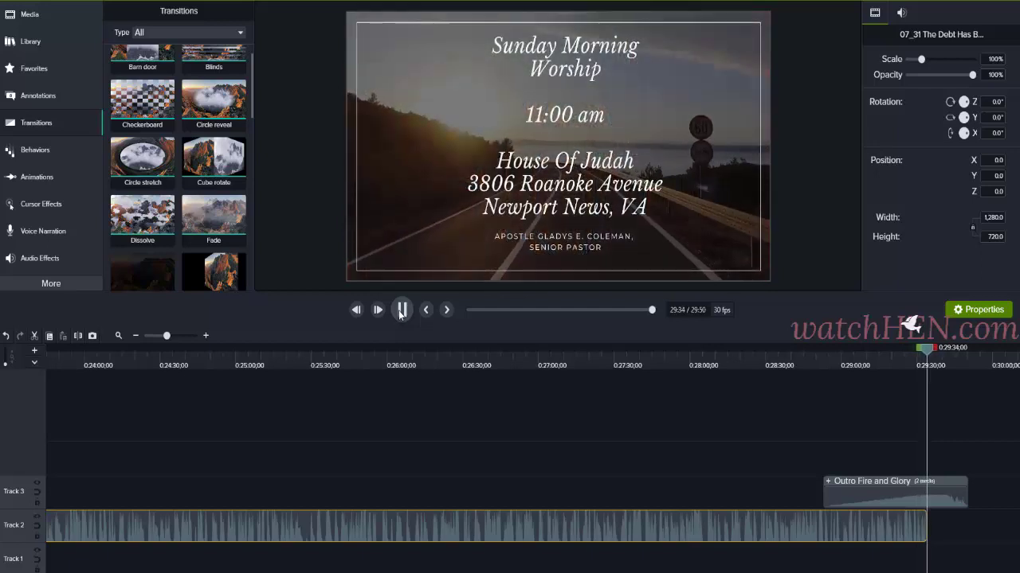
left_click(401, 311)
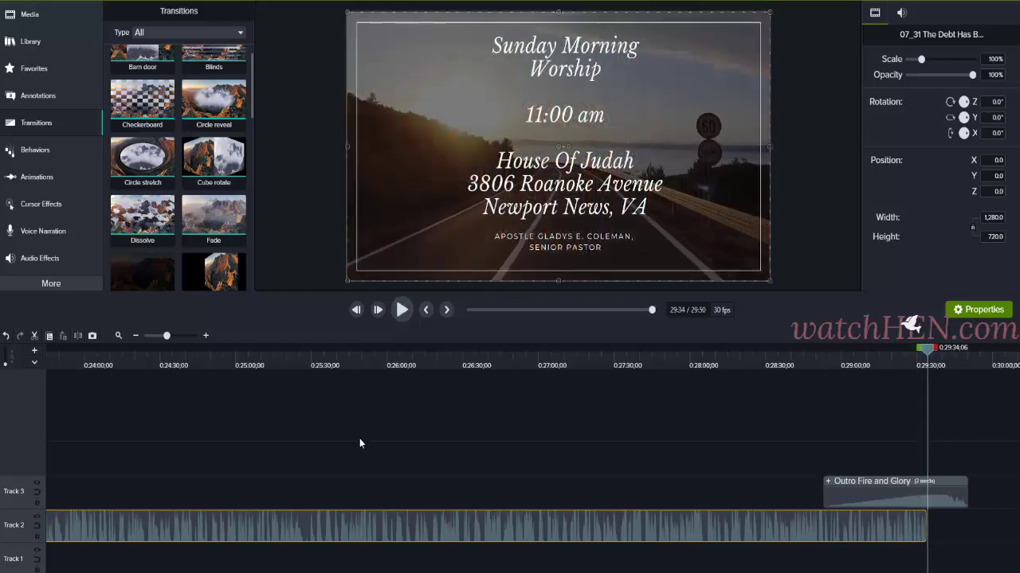